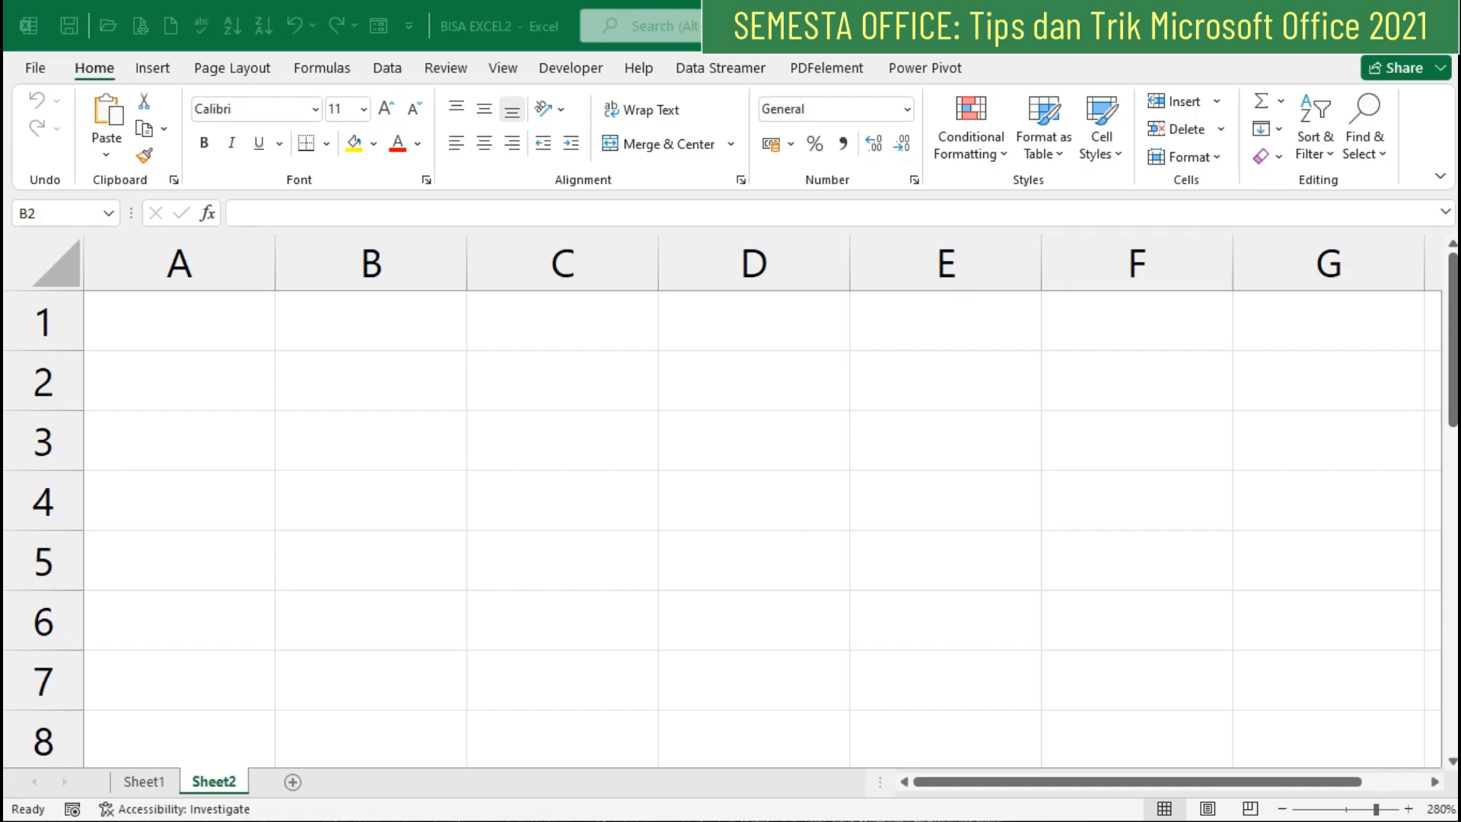
click(367, 382)
text(=rept)
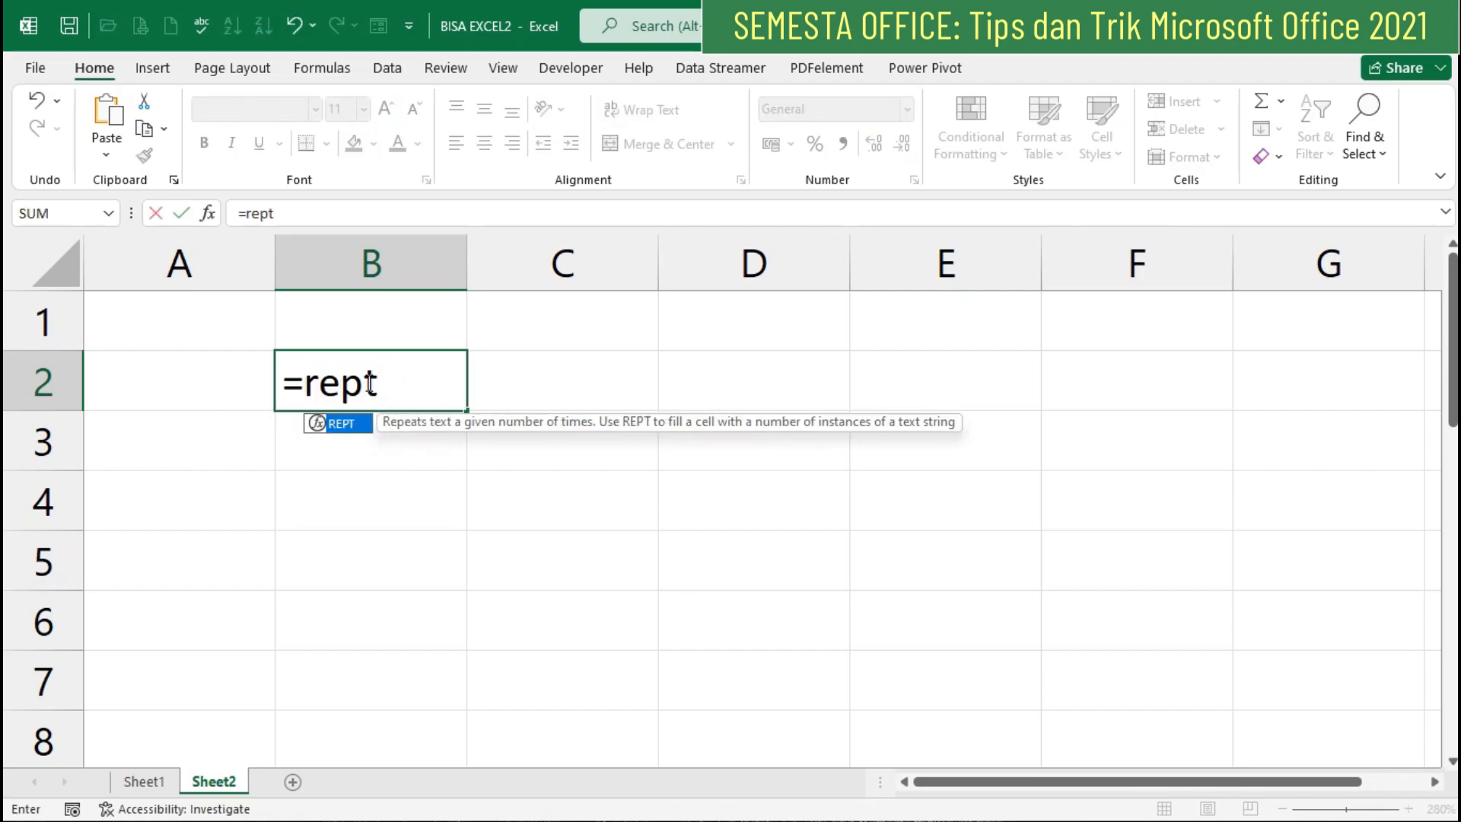
text(()
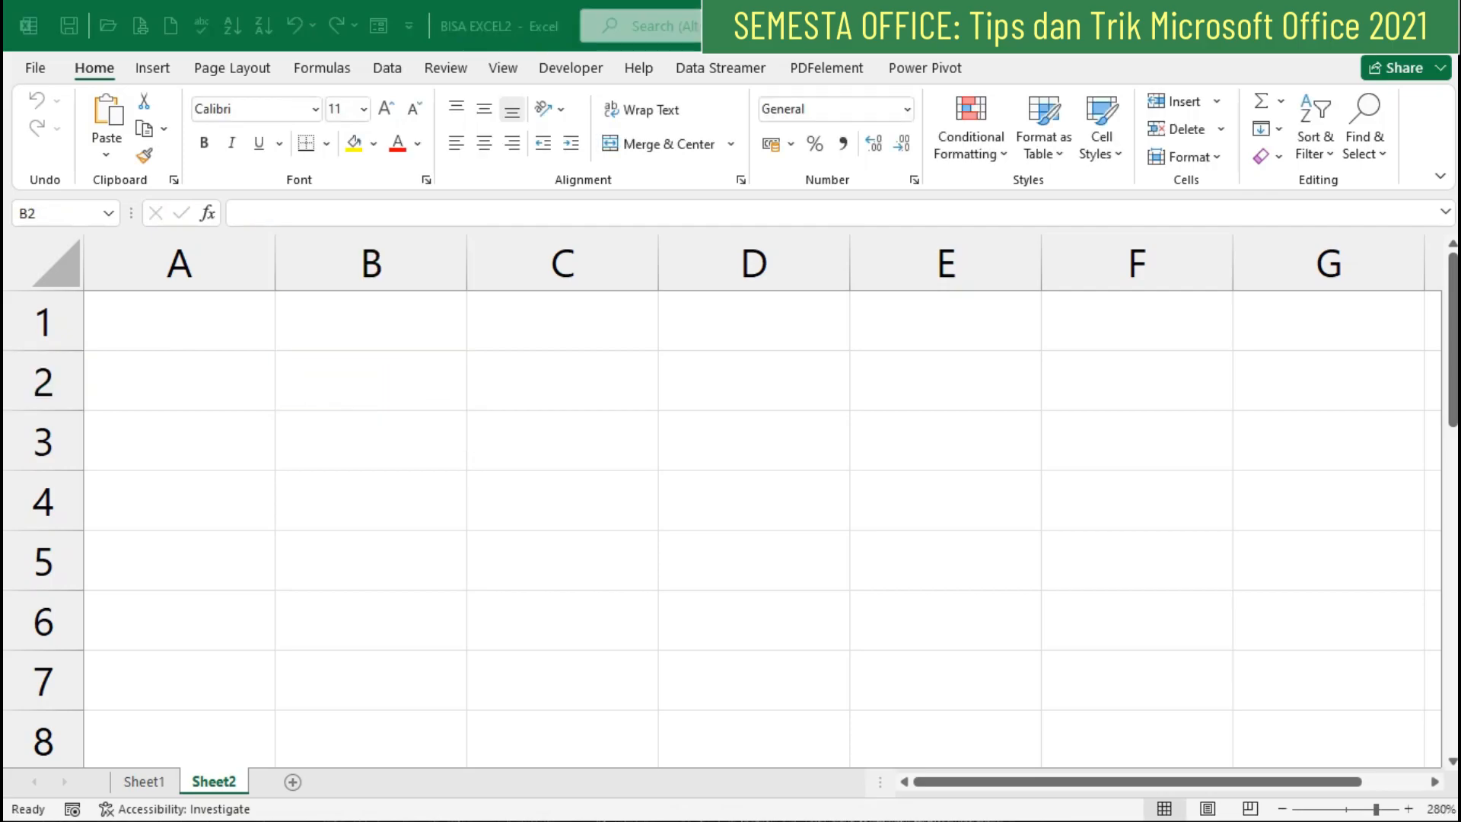
Step: Enter the formula =REPT(8;5) in cell B2 to repeat the number 8 five times
click(399, 383)
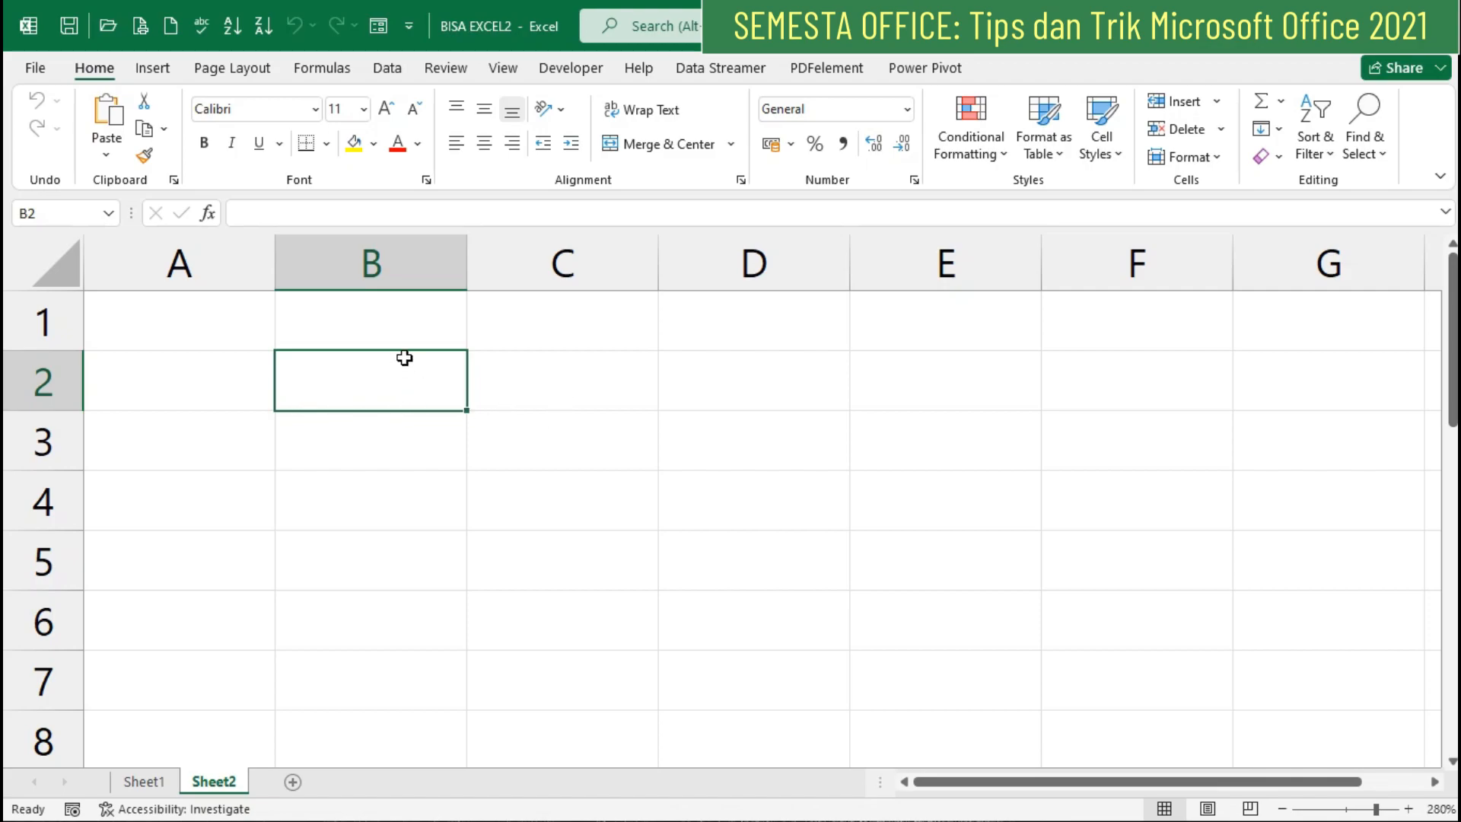
text(=r)
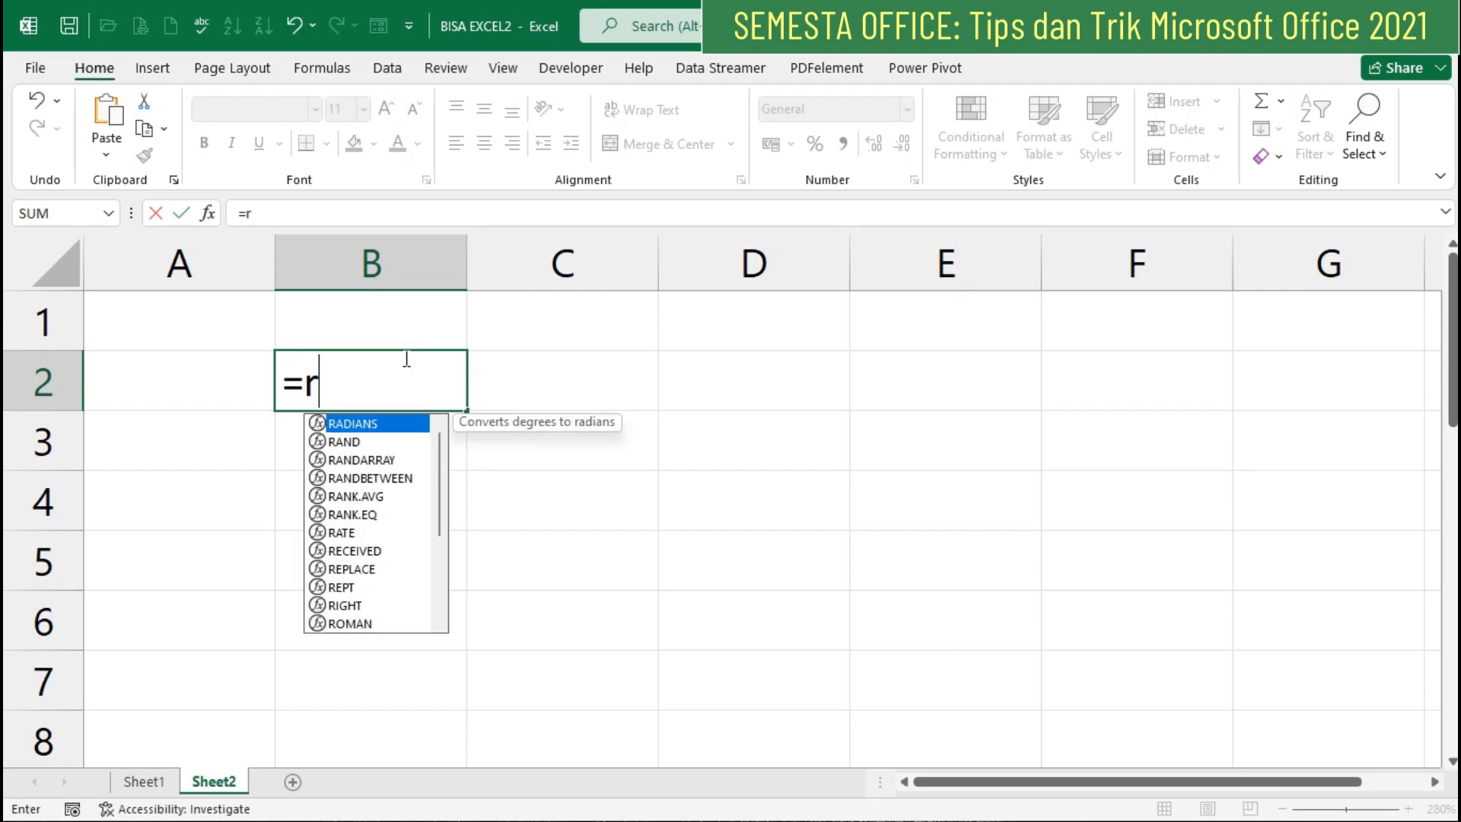
text(ept()
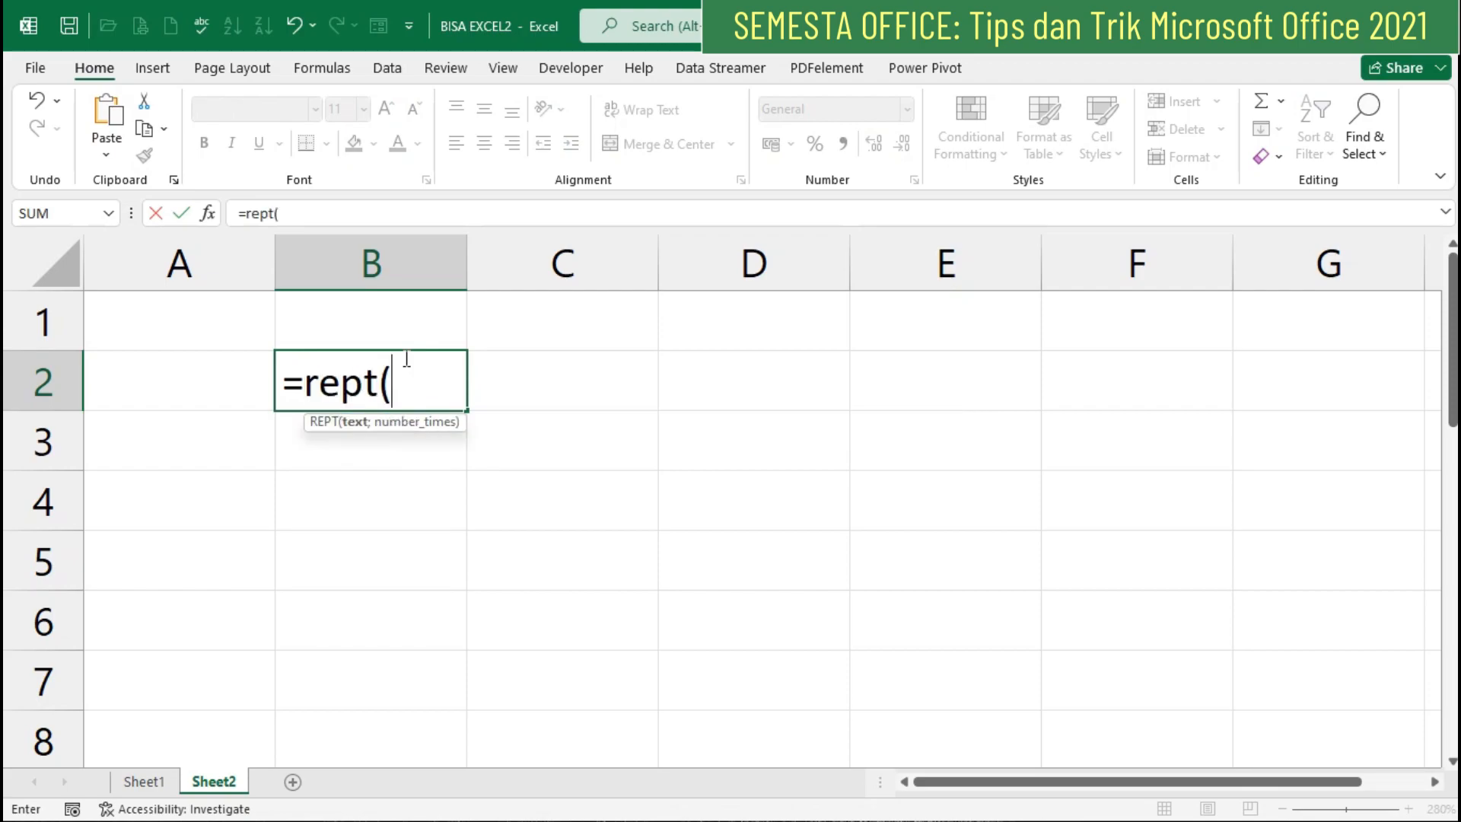
text(8;5))
key(Return)
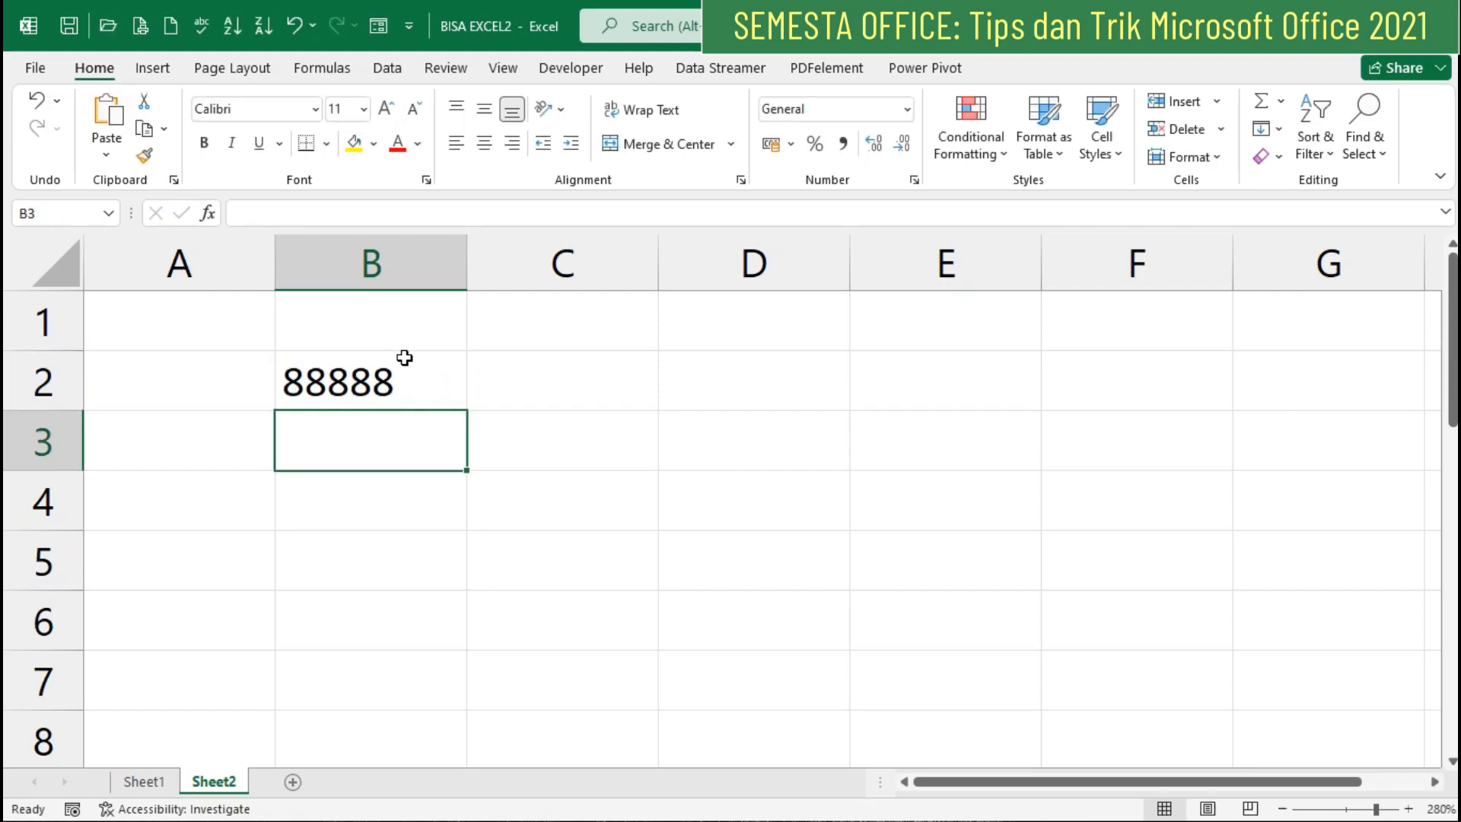
click(338, 380)
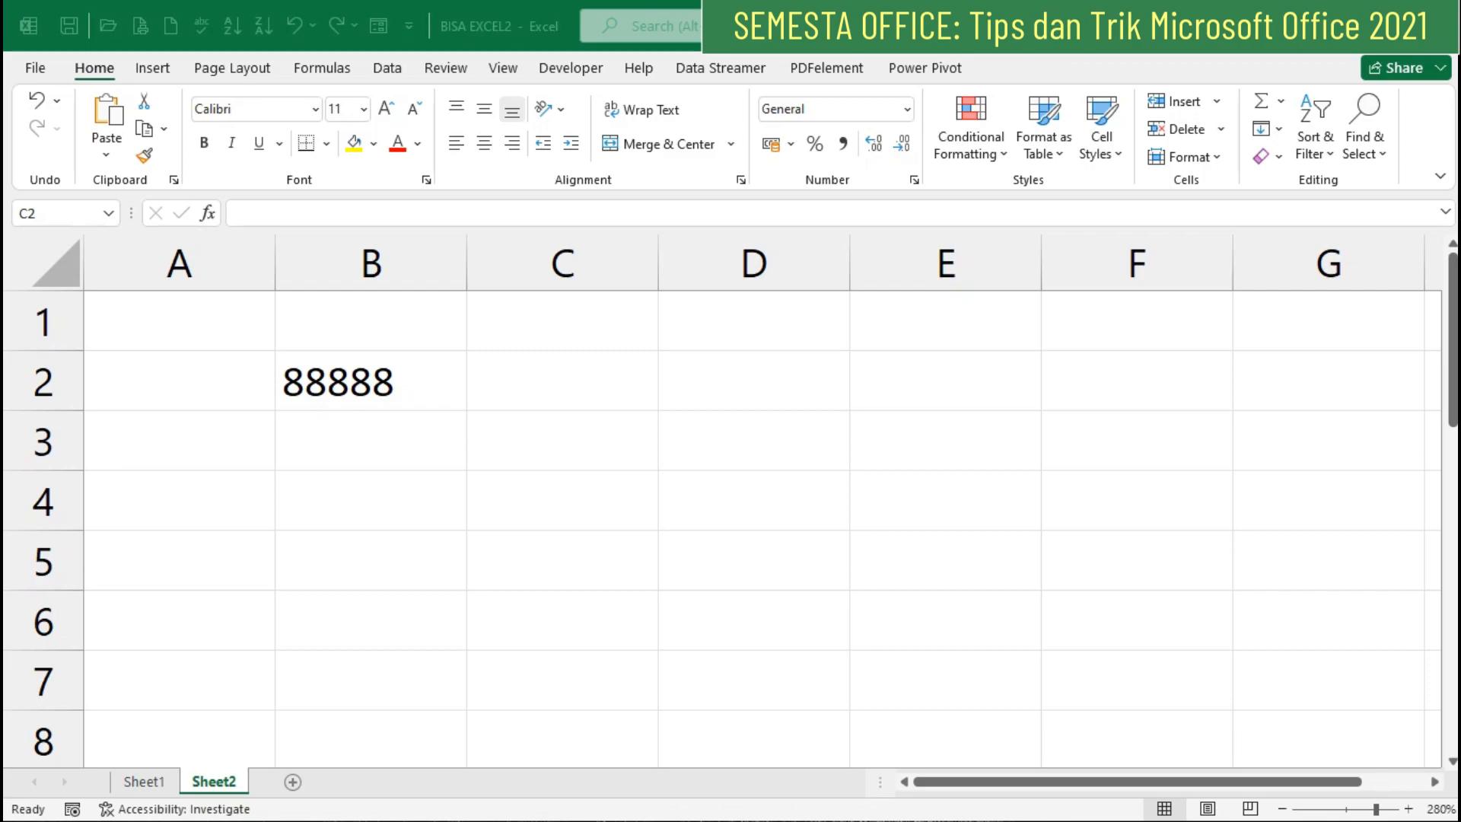
Step: Enter the formula =REPT("I";7) in cell C2 to repeat the letter I seven times
click(545, 373)
text(=)
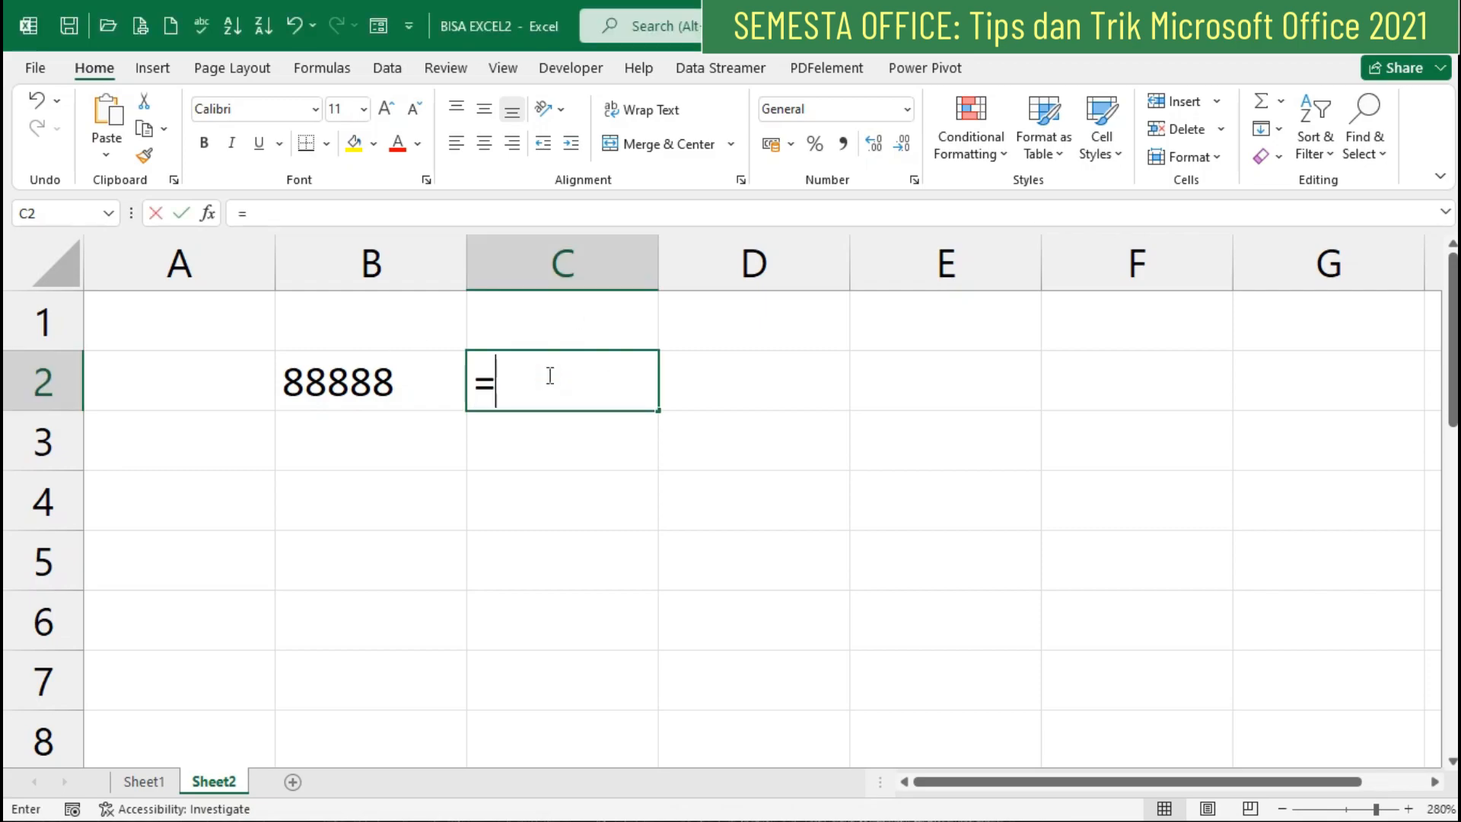
text(rept)
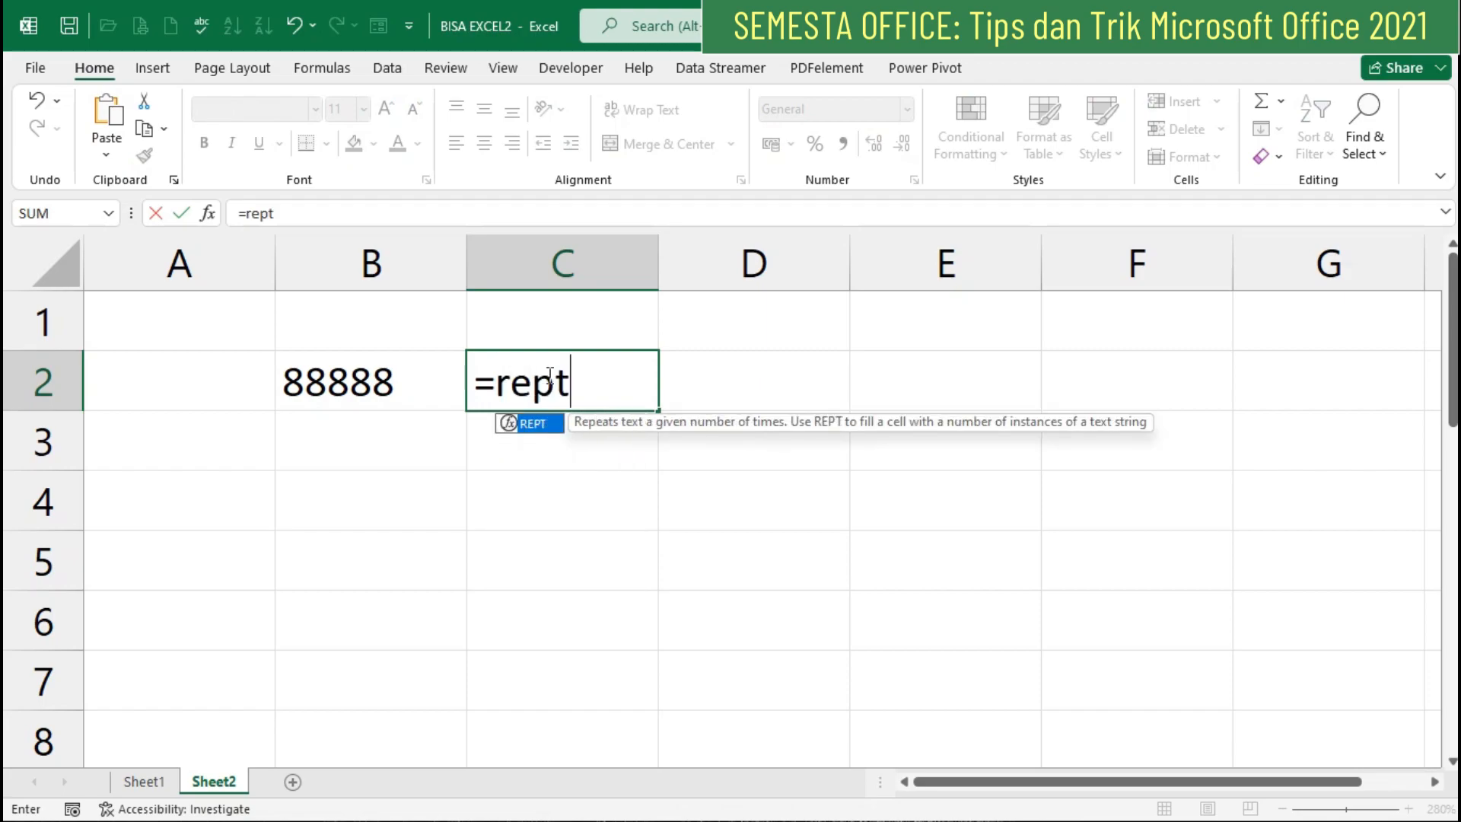
text(()
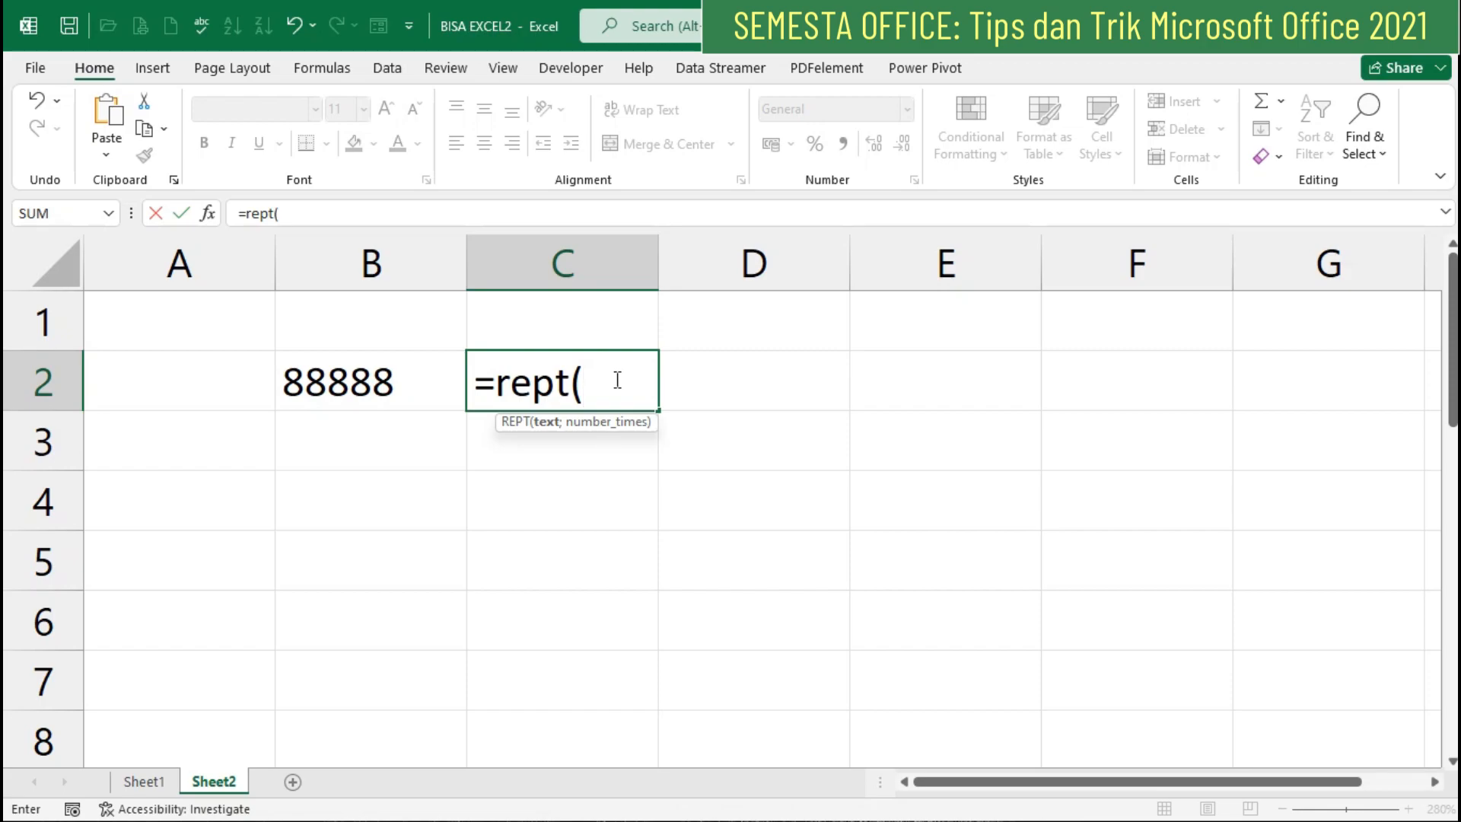
text("I";)
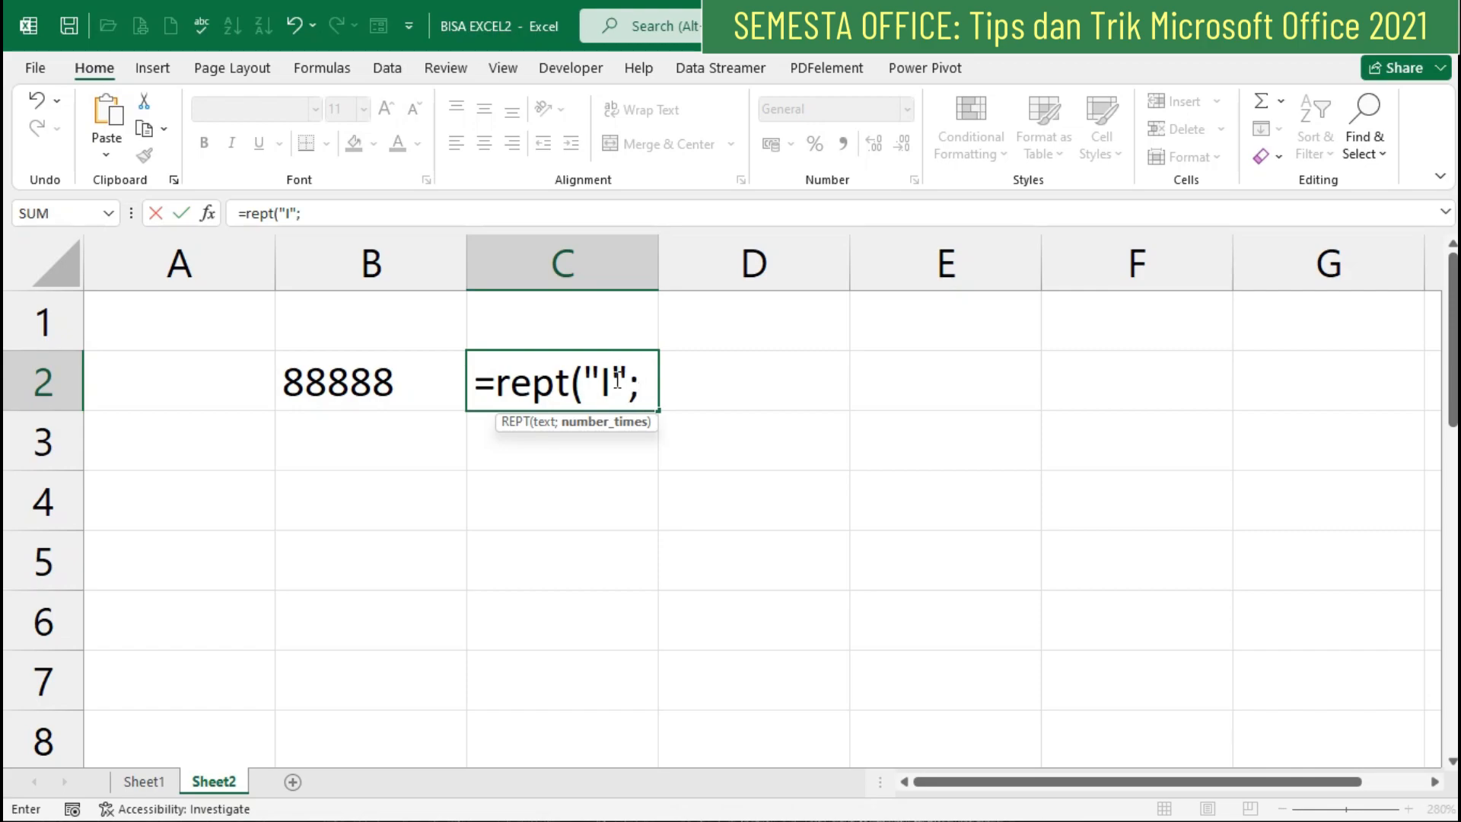
text(7))
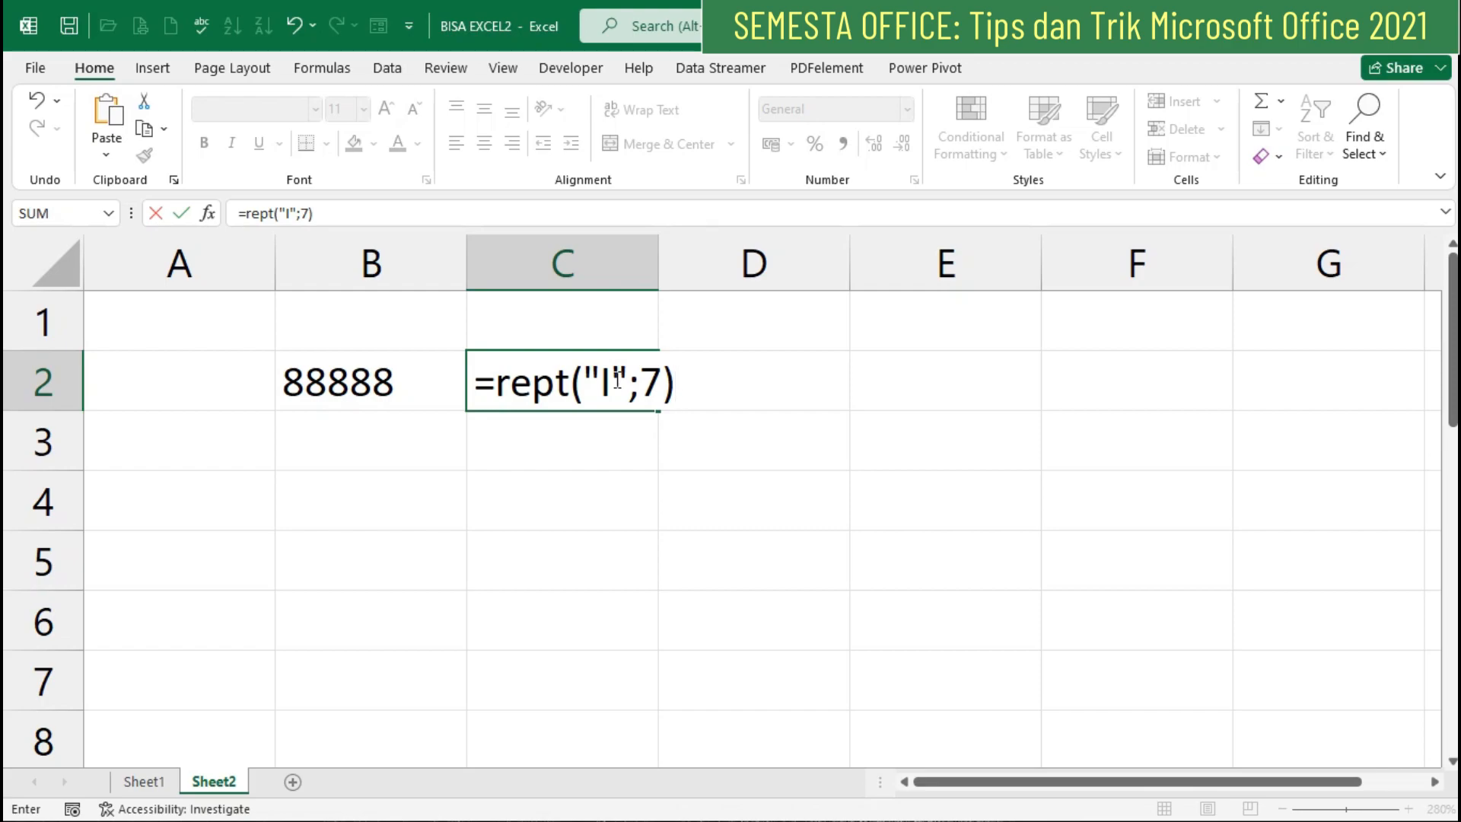
key(Return)
click(499, 396)
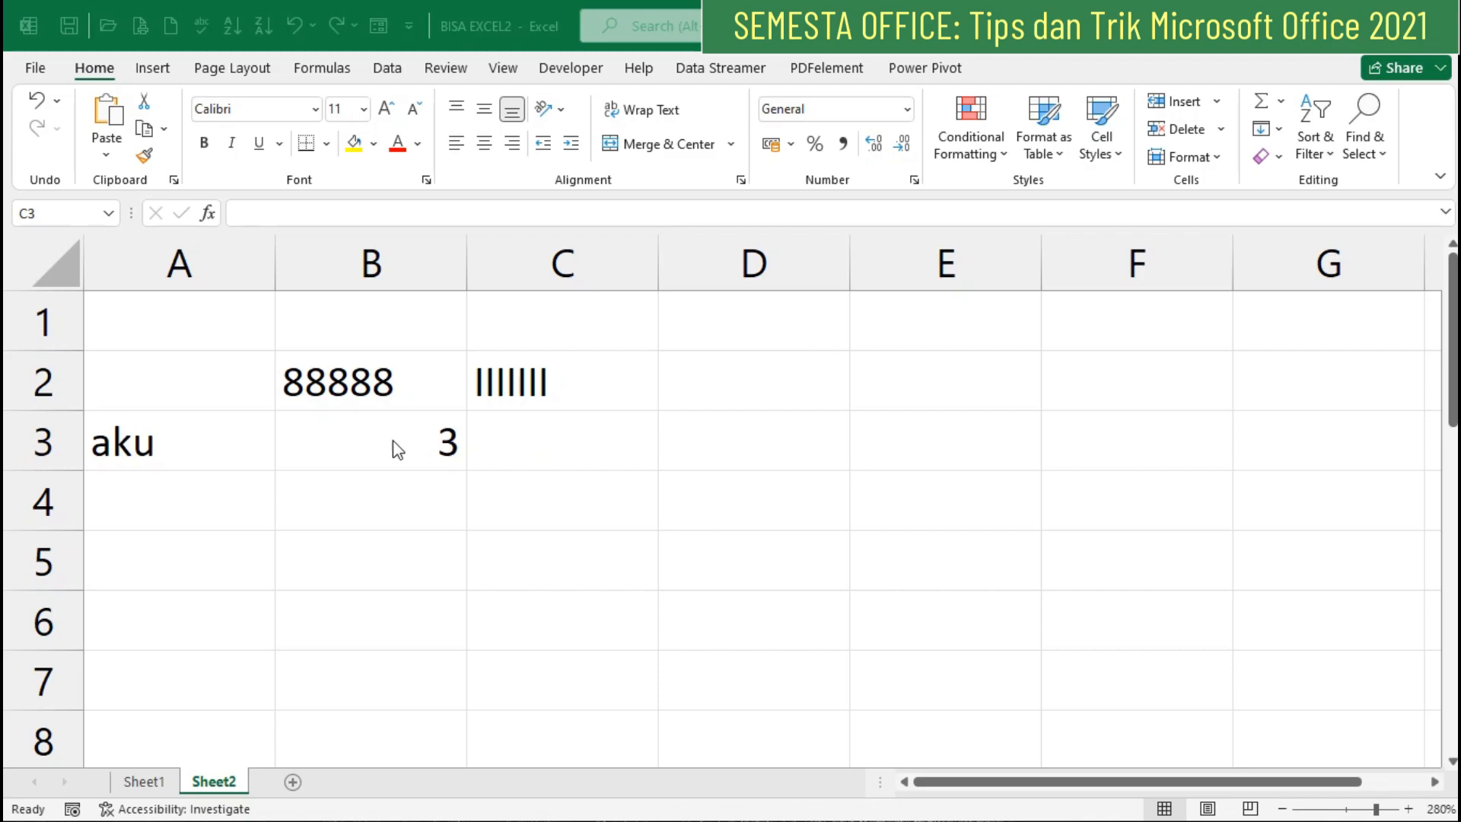
Step: Enter =REPT(A3;B3) in cell C3 to repeat the text in A3 by the number in B3
click(189, 442)
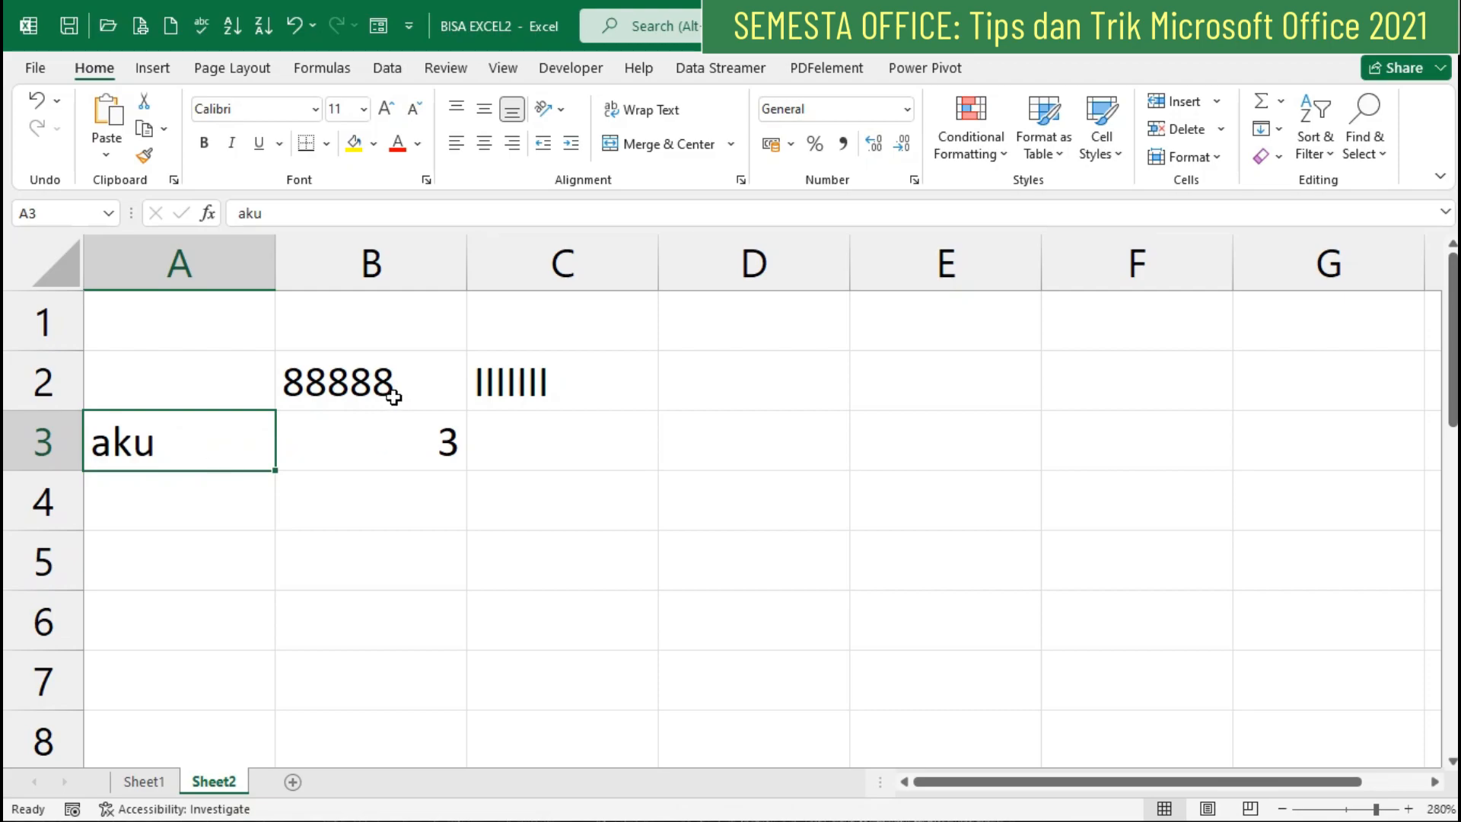
click(393, 447)
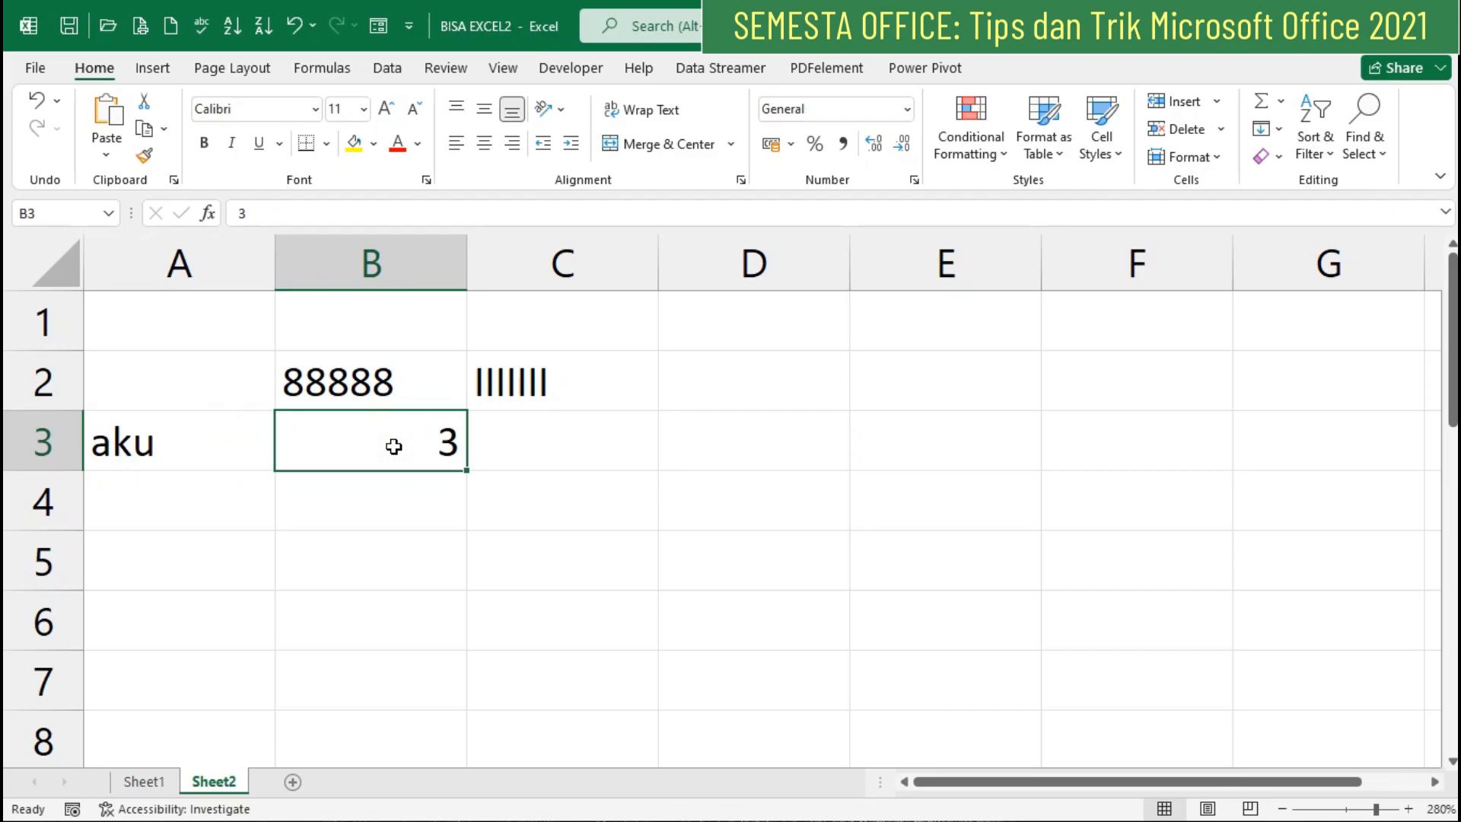
click(569, 440)
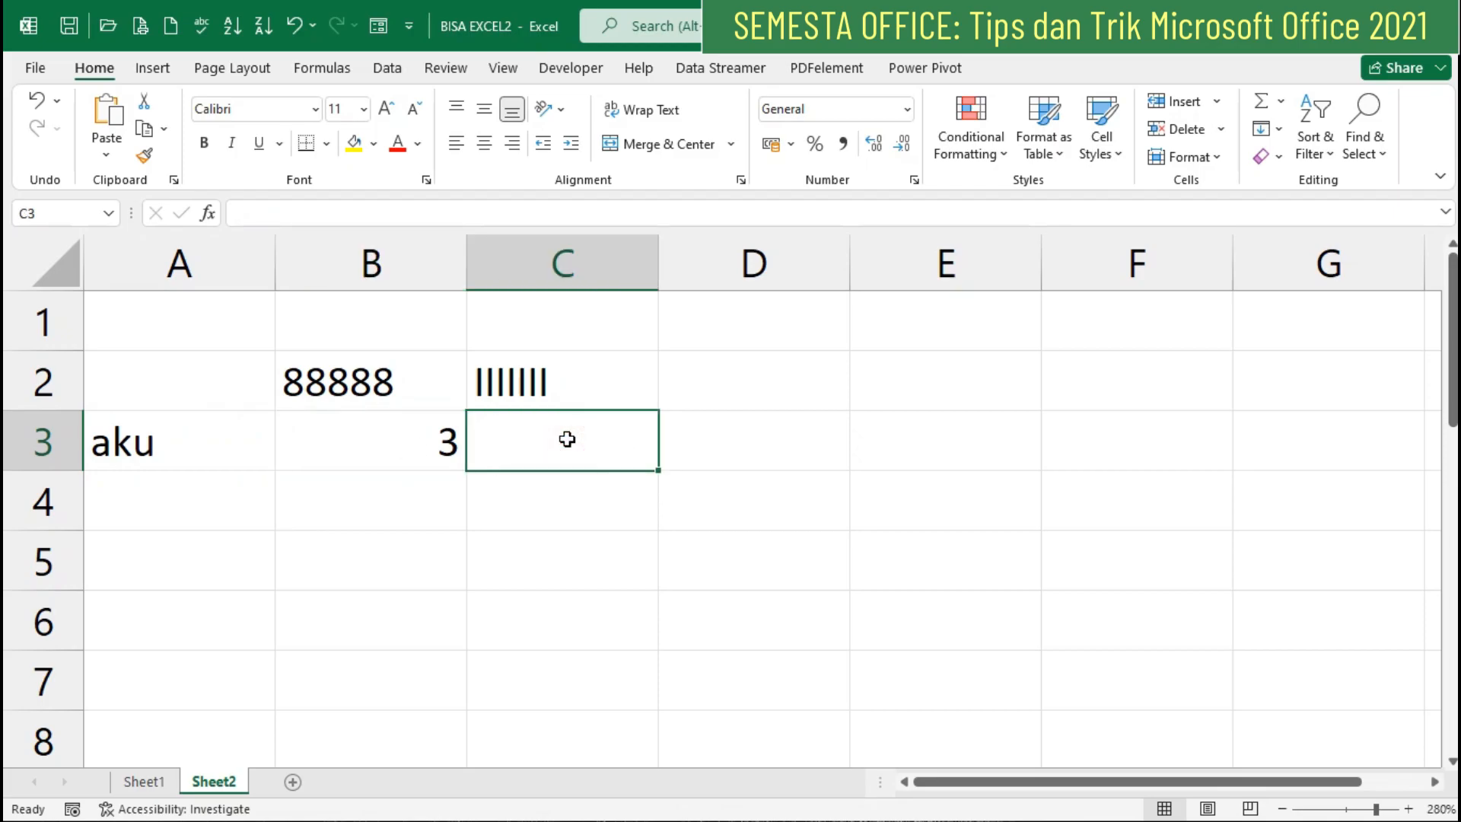
text(=rept()
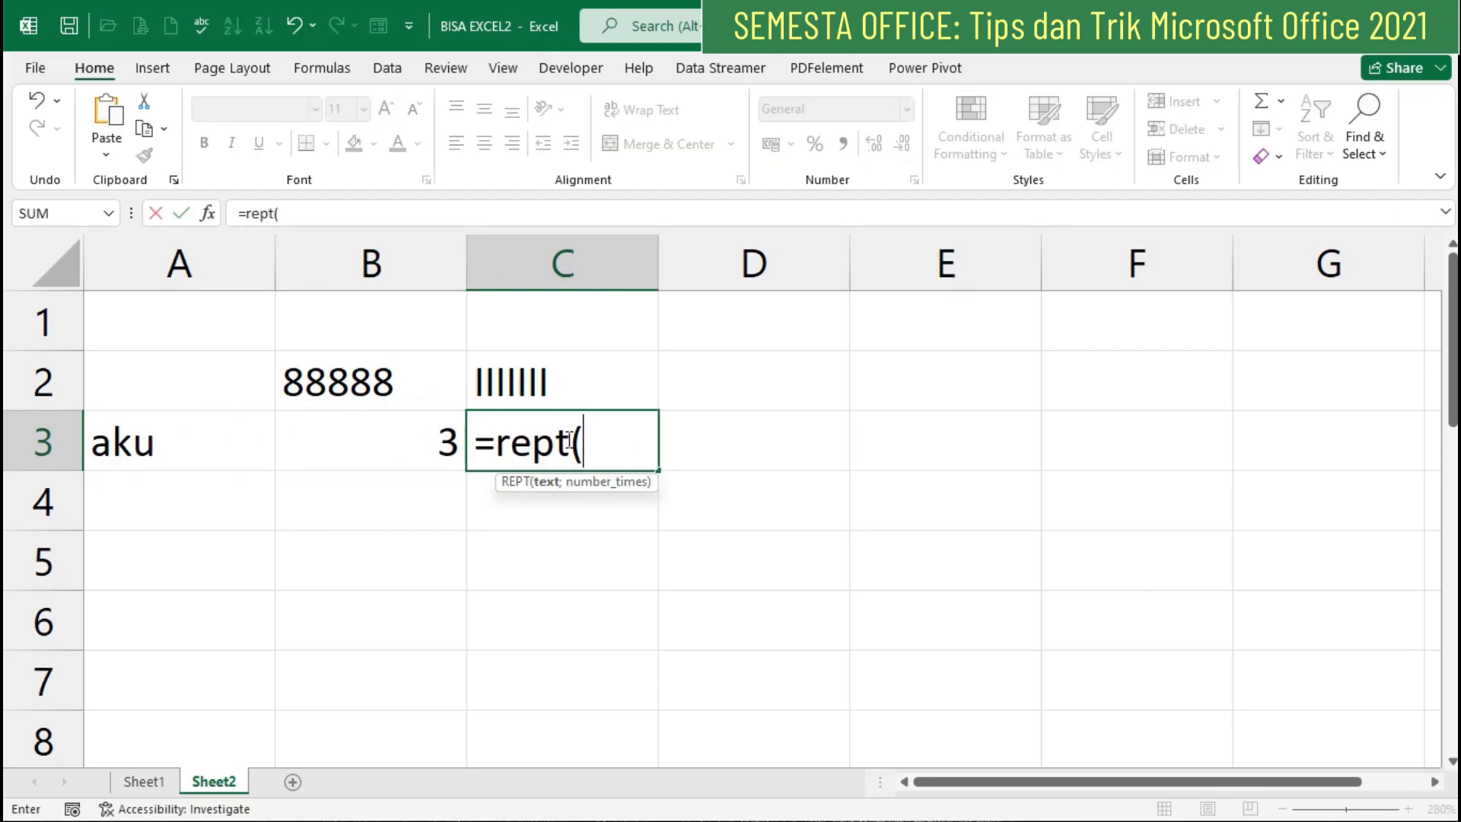
click(196, 453)
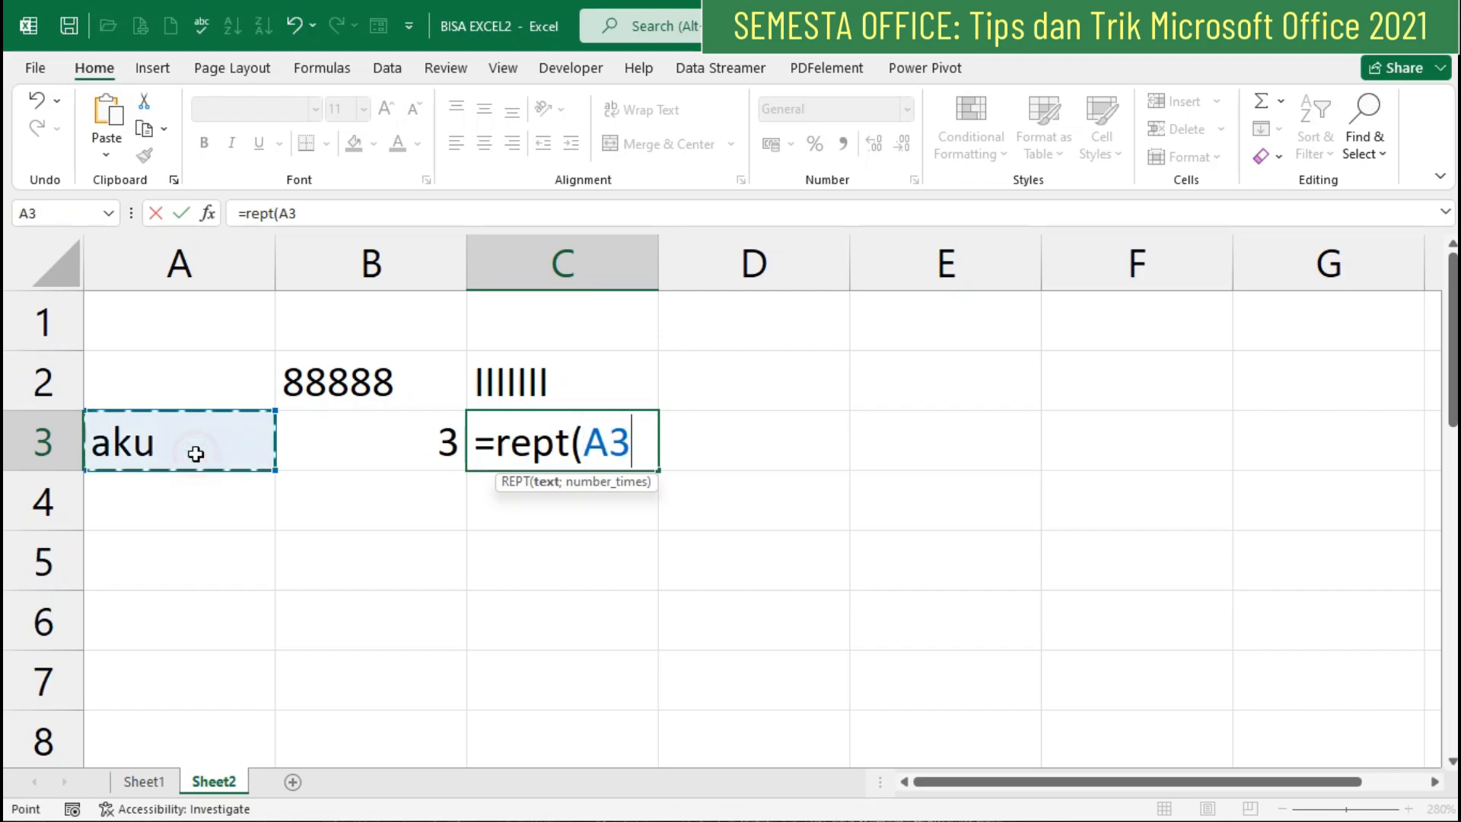
text(;)
click(386, 426)
text())
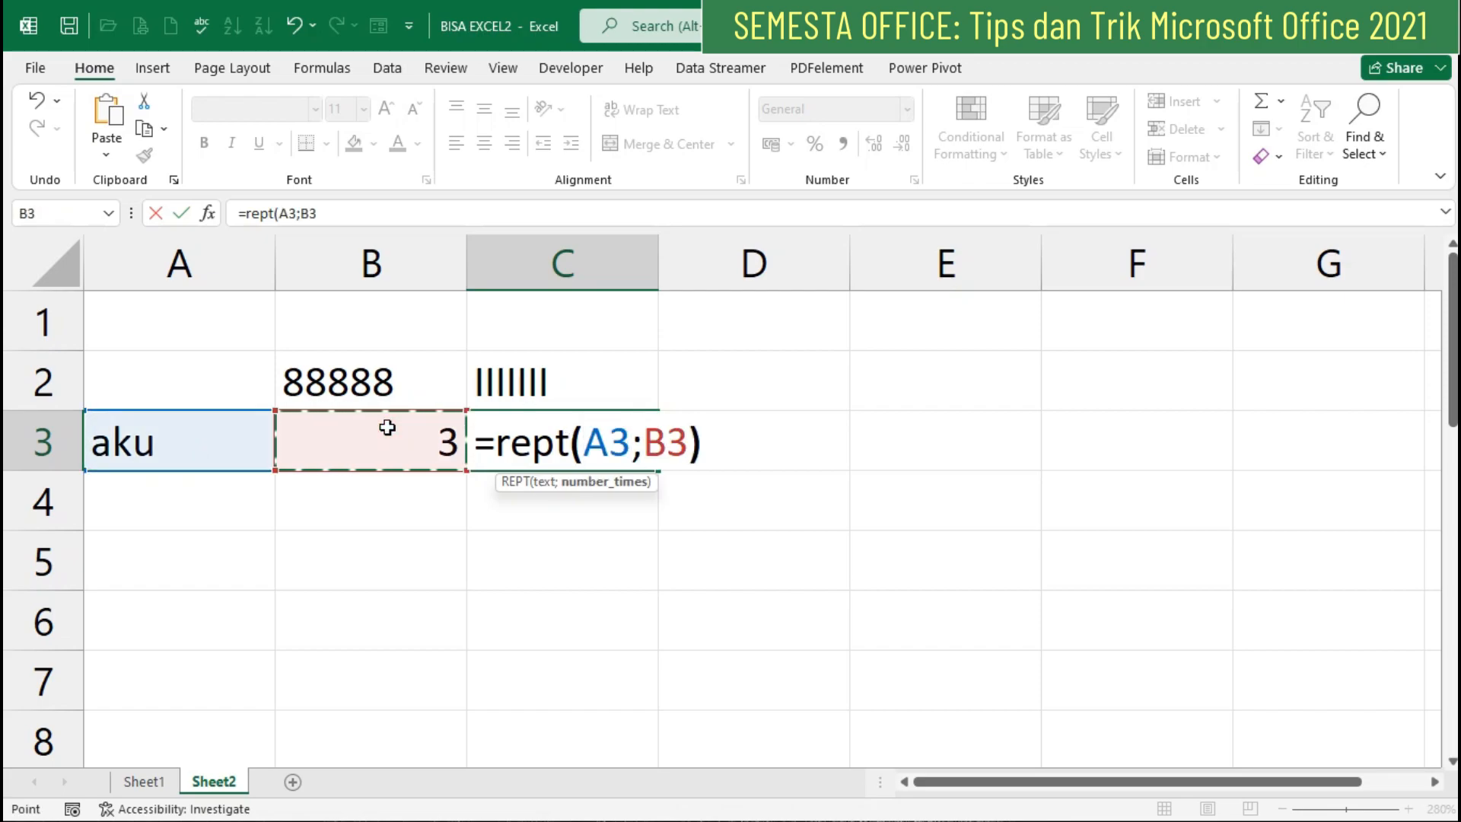
key(Return)
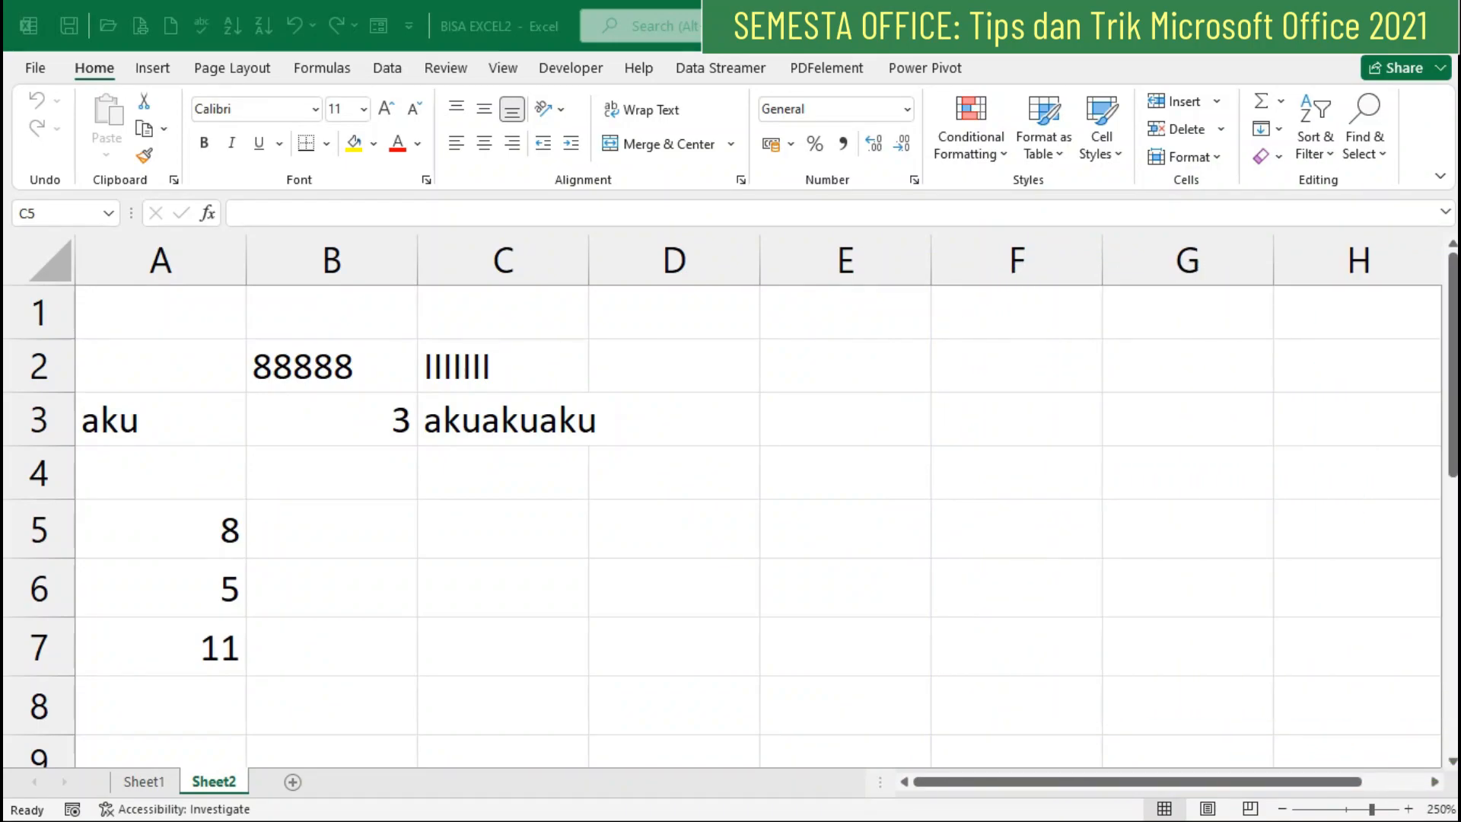
Step: Enter =REPT("|";A5) in cell B5 and fill the formula down to B7
click(197, 531)
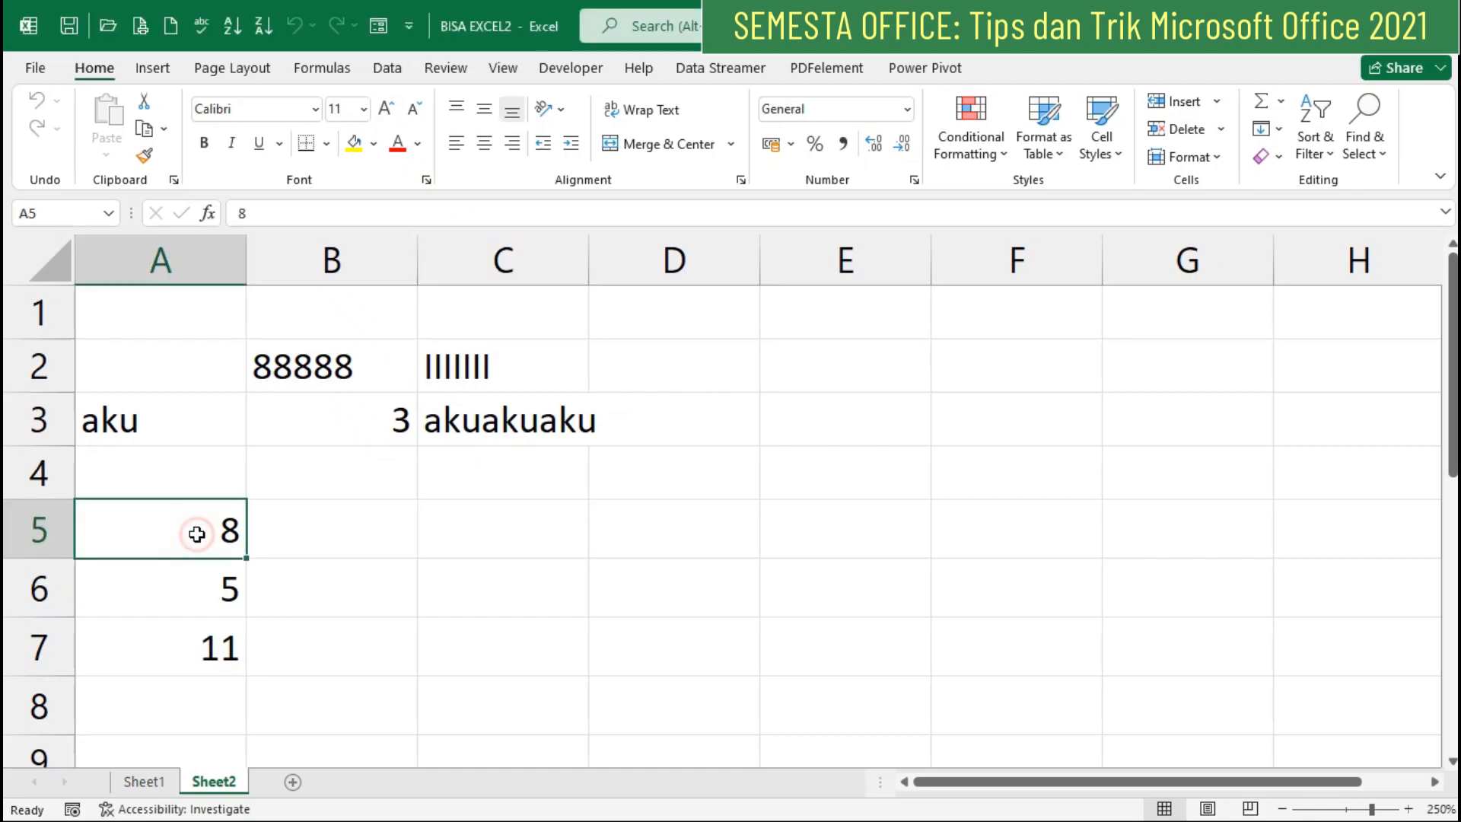
click(210, 604)
click(209, 647)
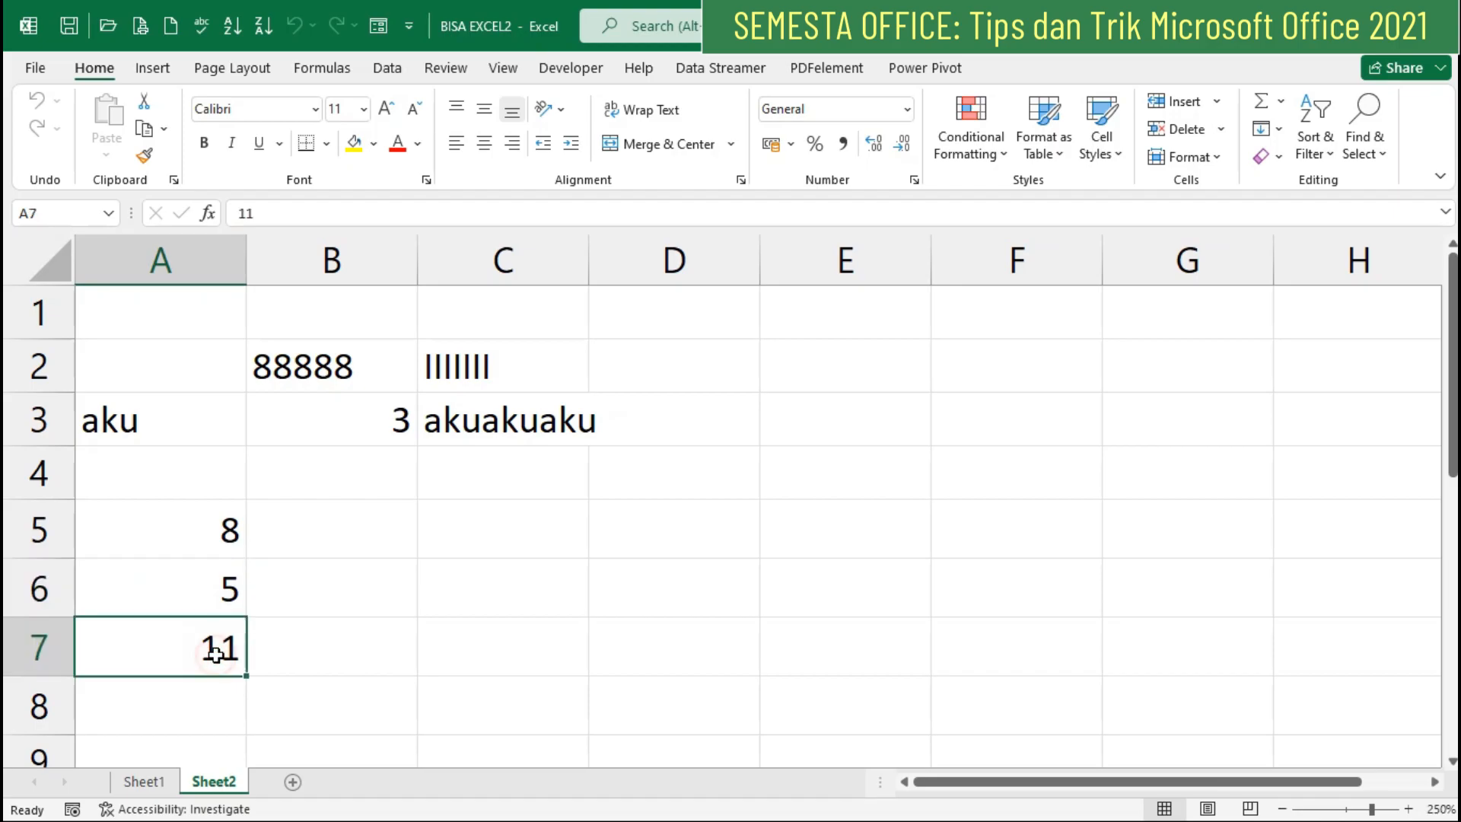
click(324, 526)
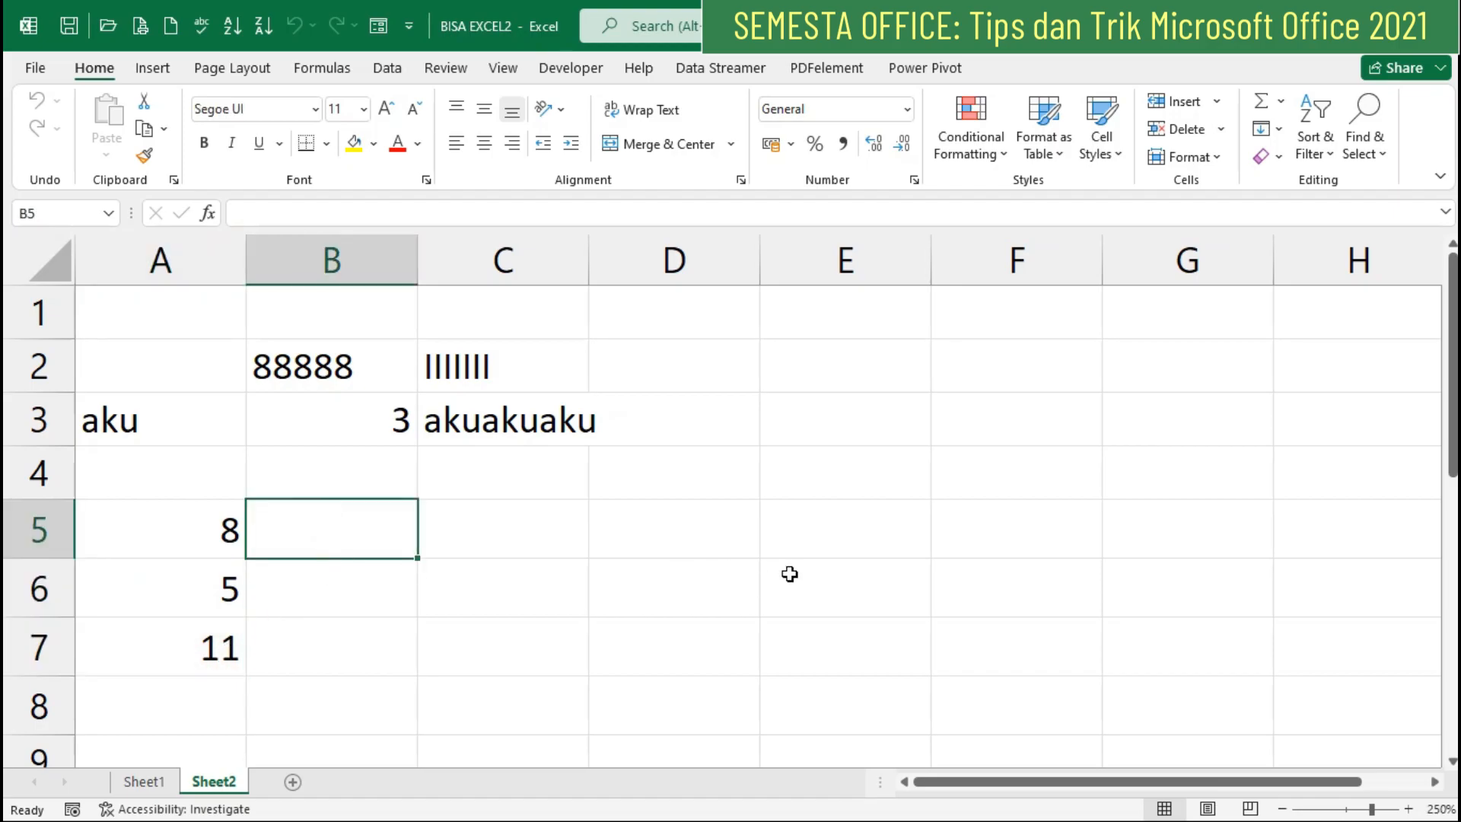
text(=rept)
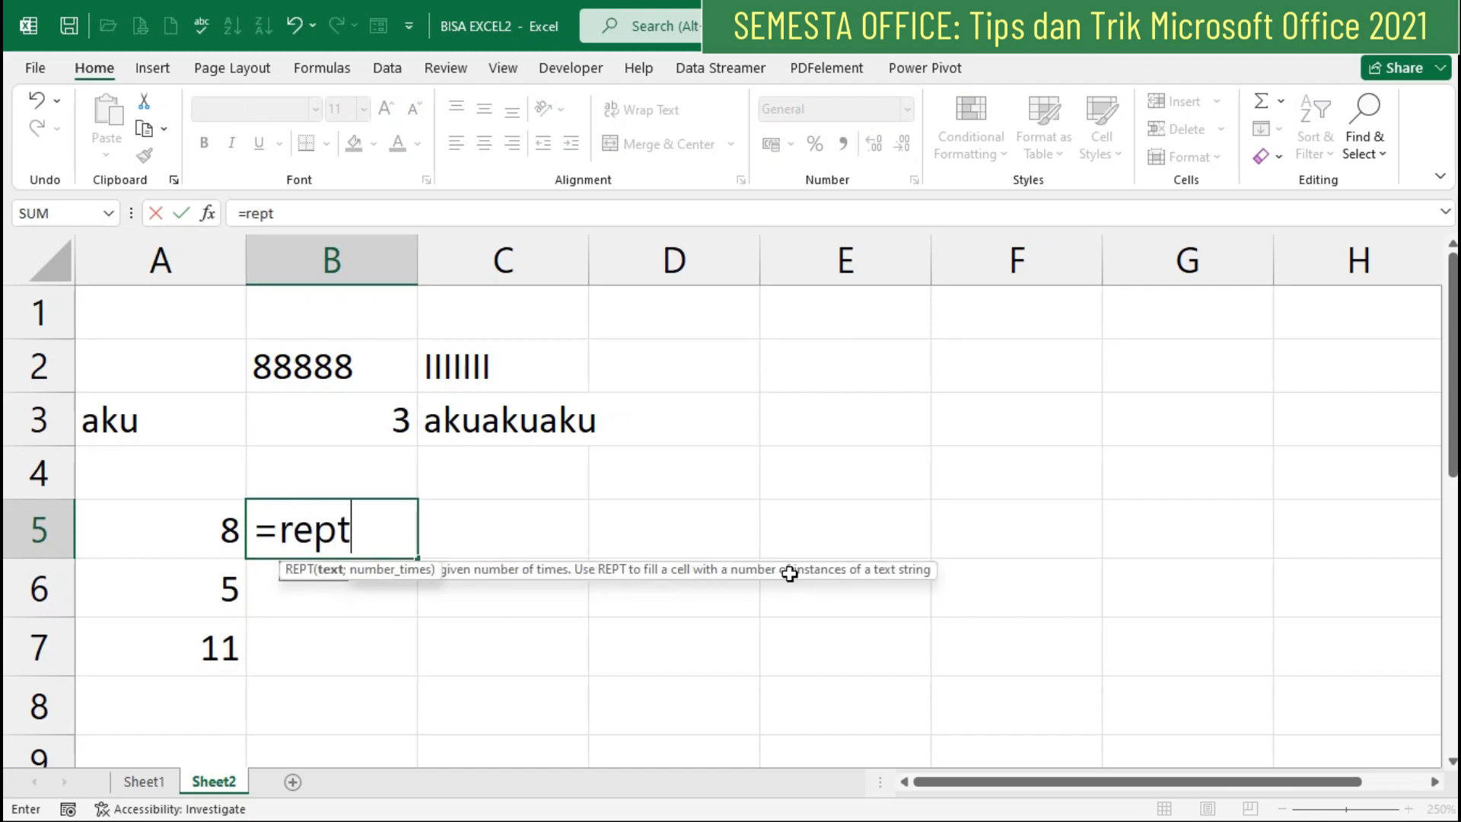
text(("|")
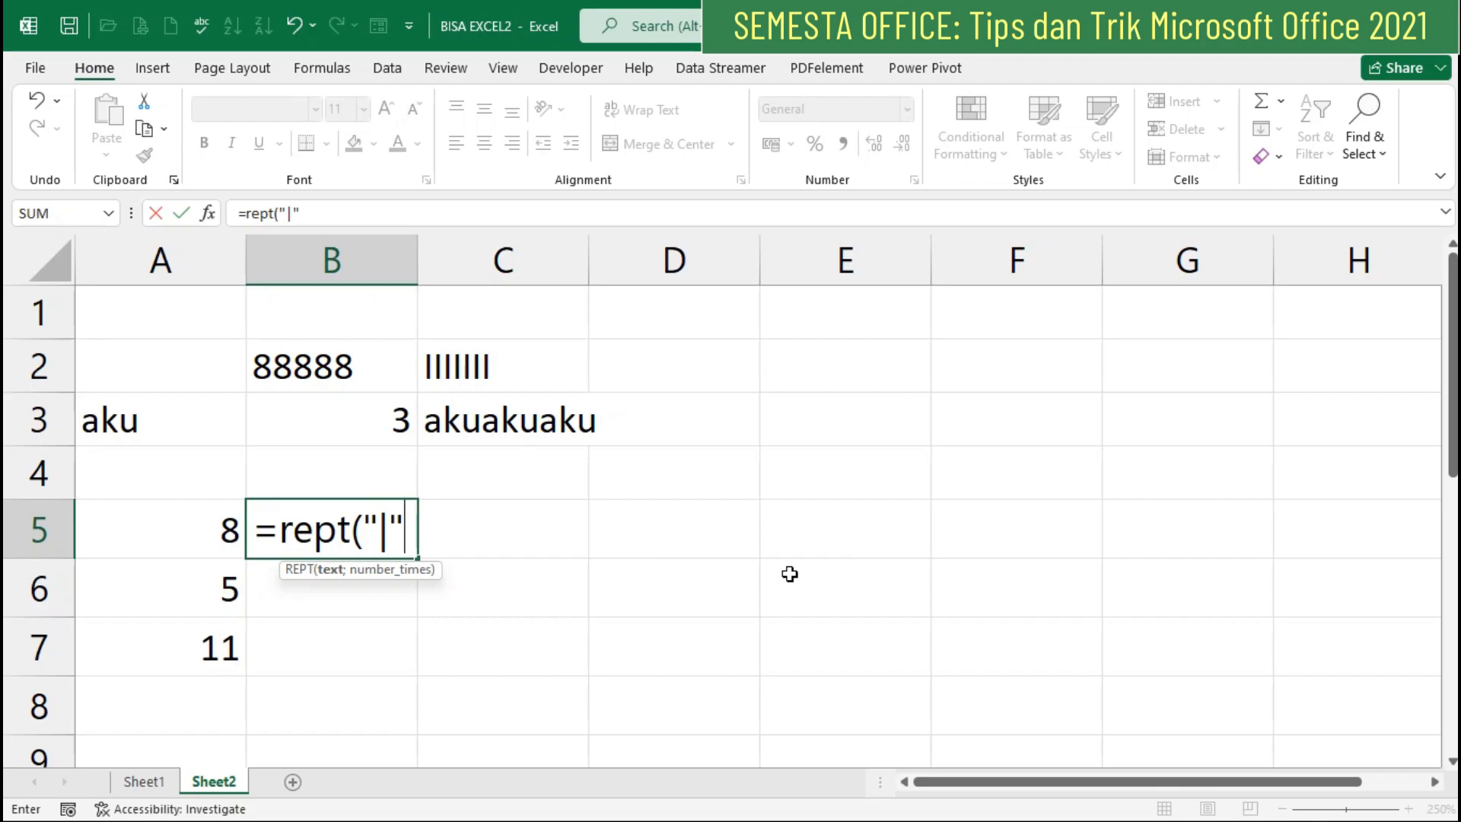
text(;)
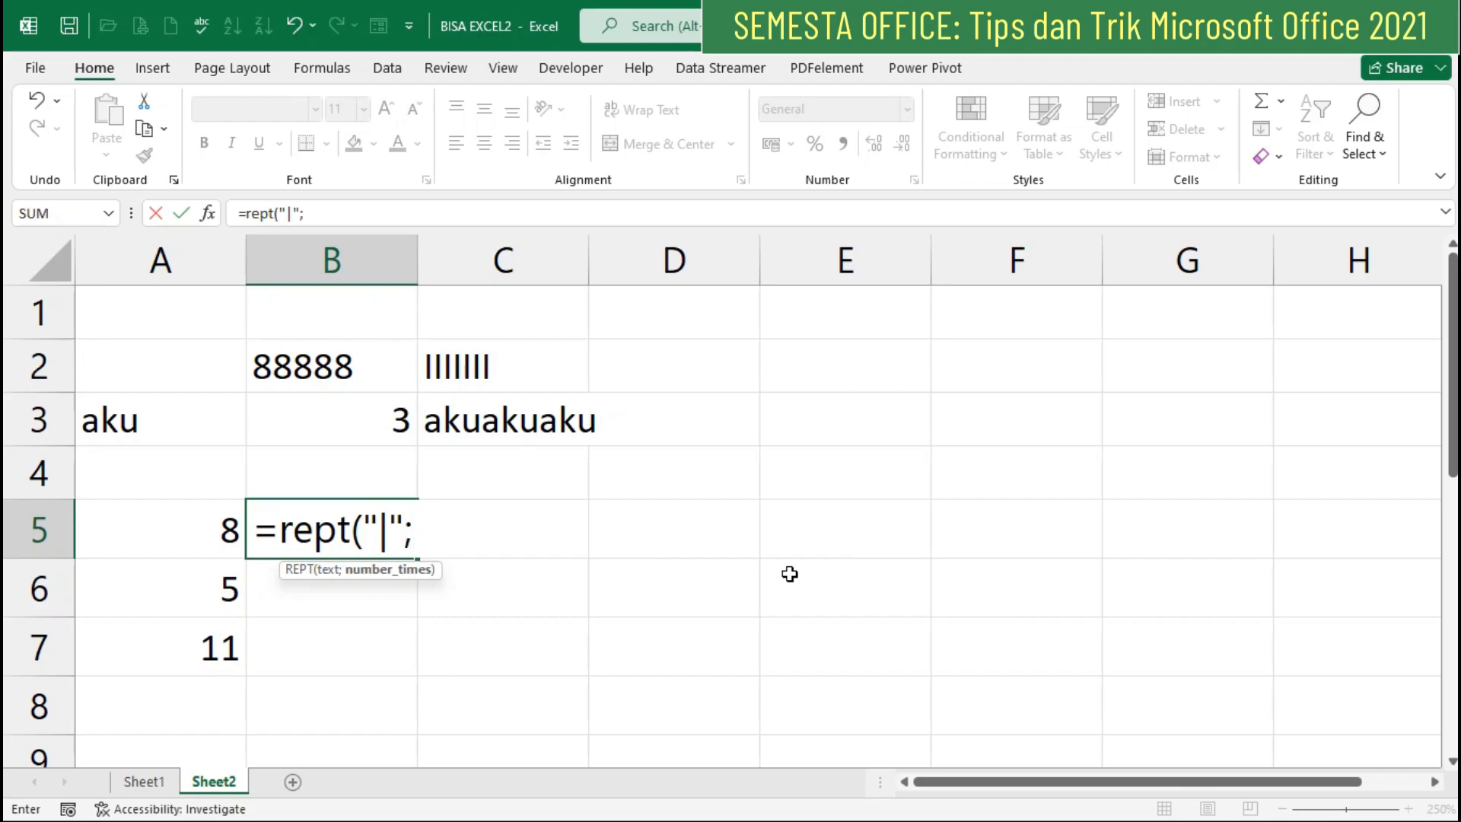
click(174, 533)
text())
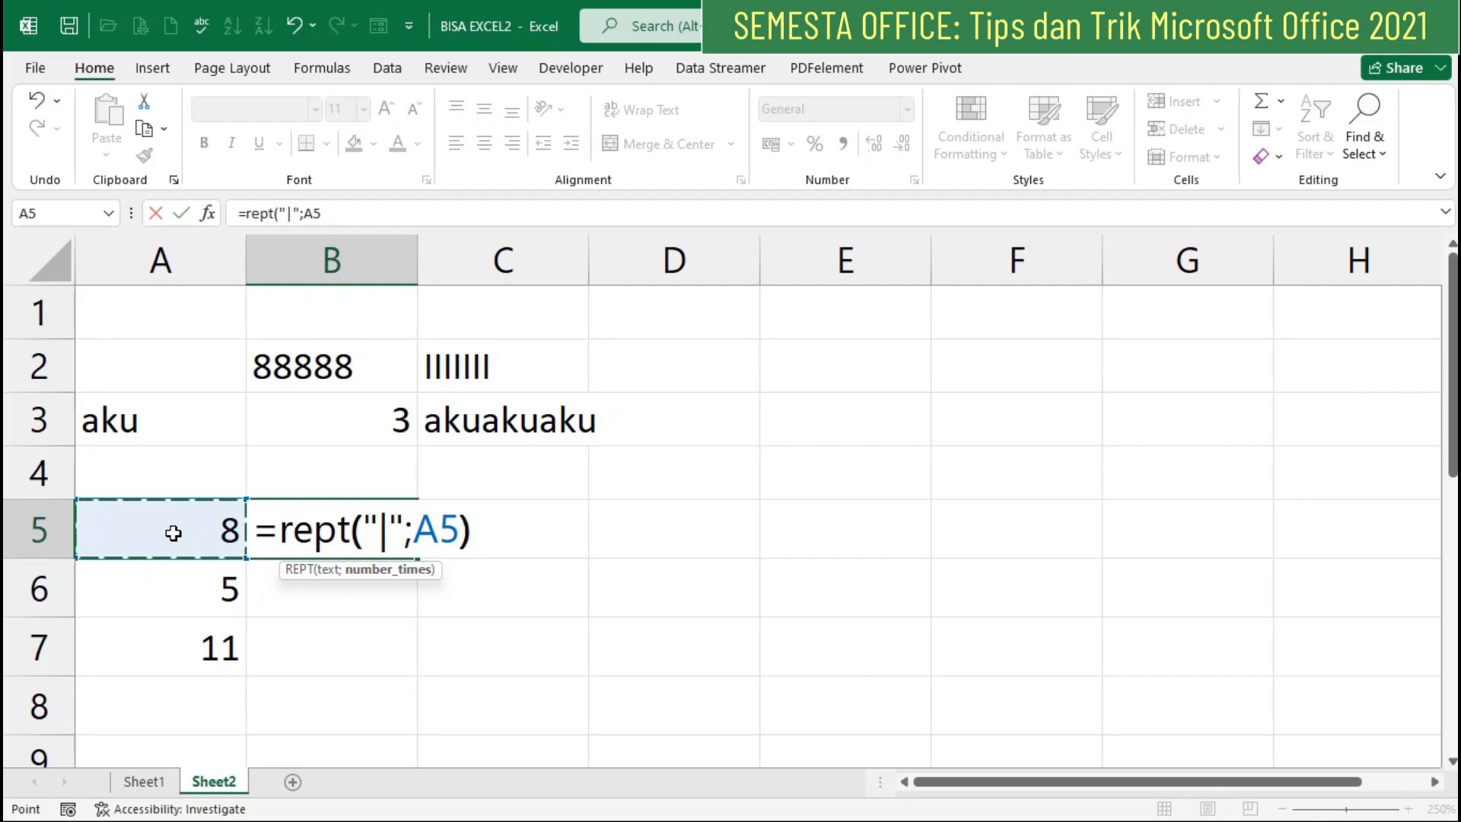
key(Return)
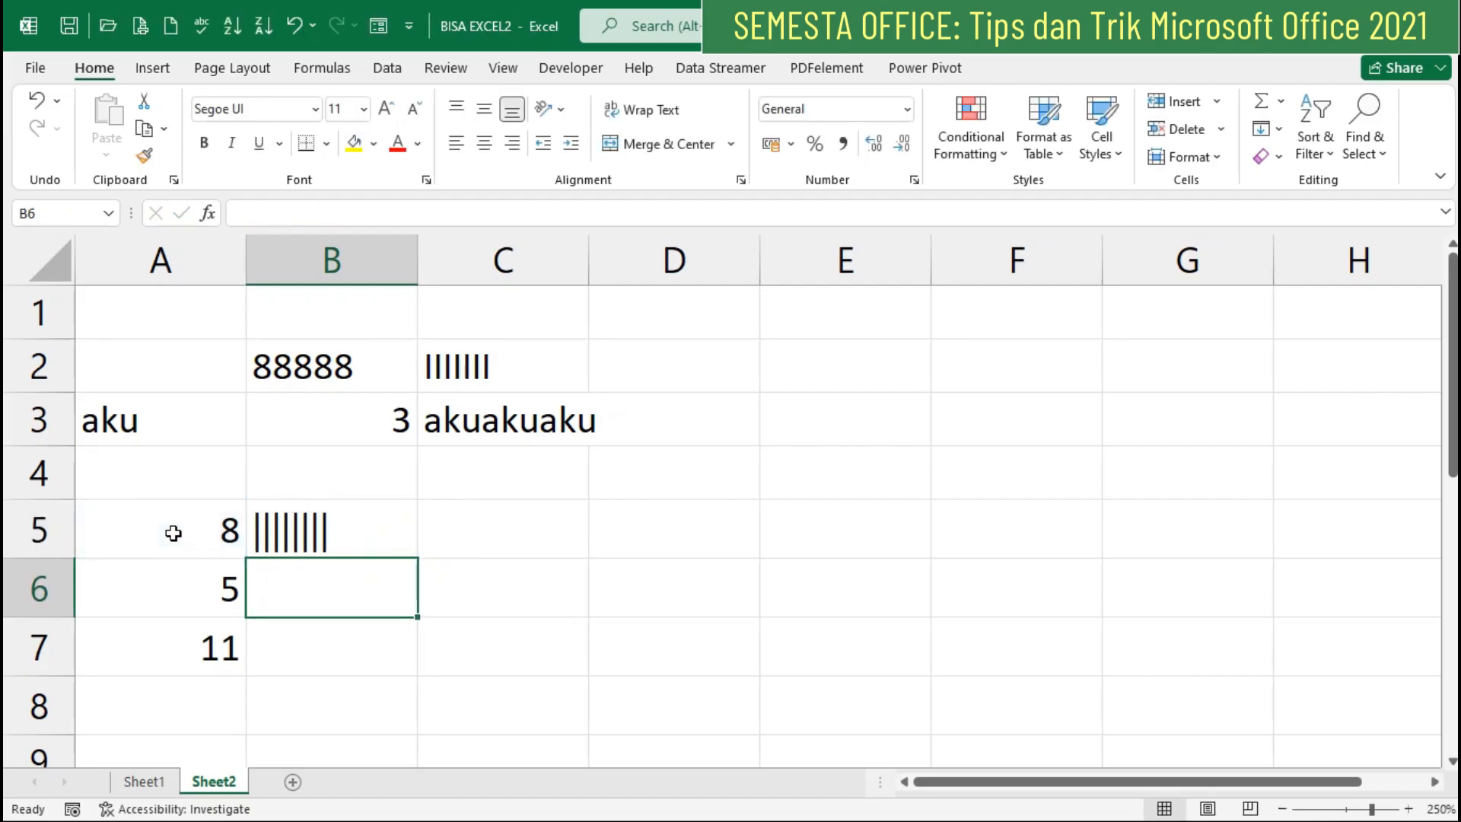
click(331, 534)
double_click(417, 557)
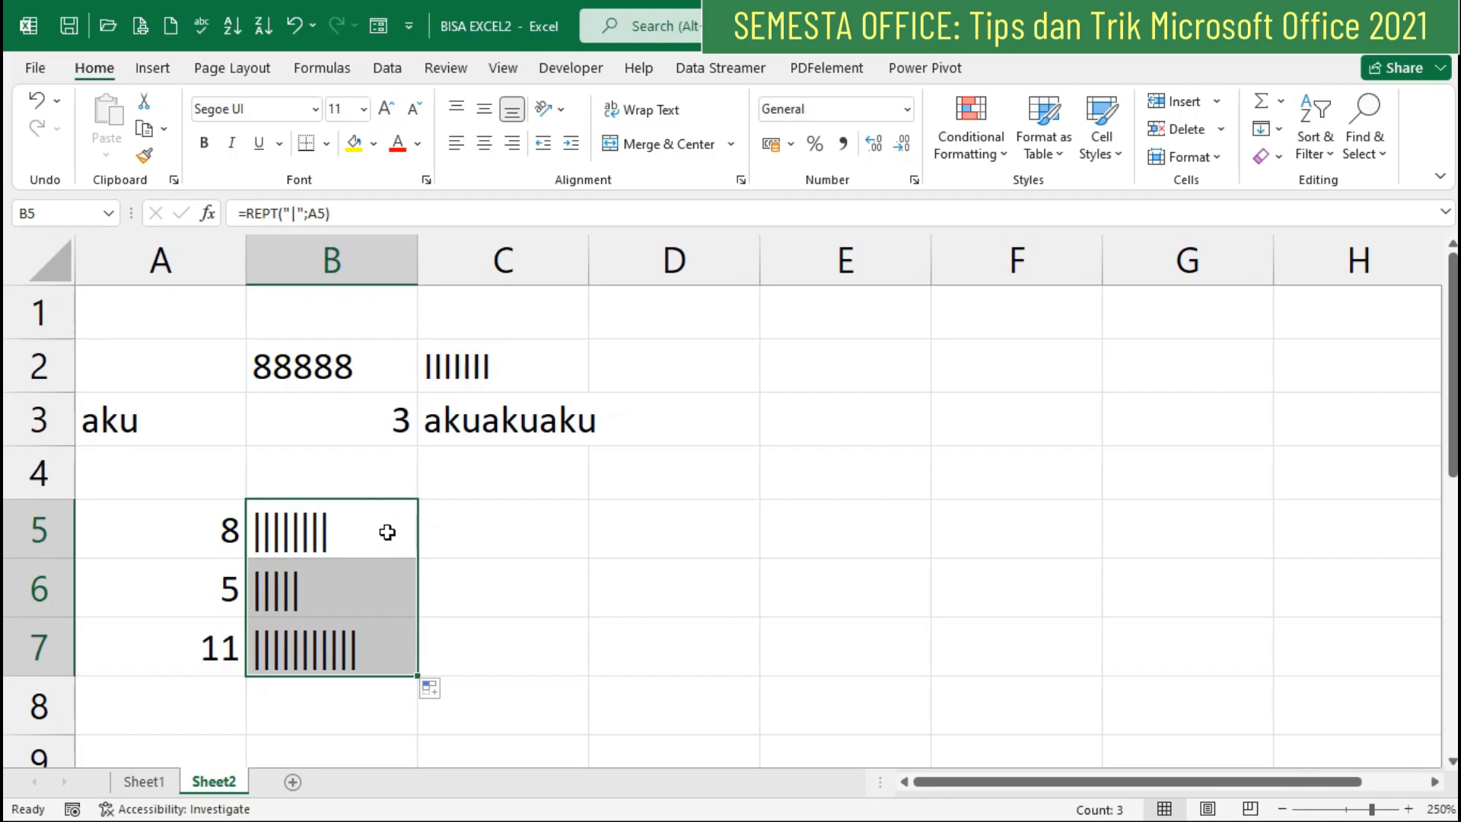
Step: Change the font of the repeated bars in B5:B7 to Playbill
click(315, 110)
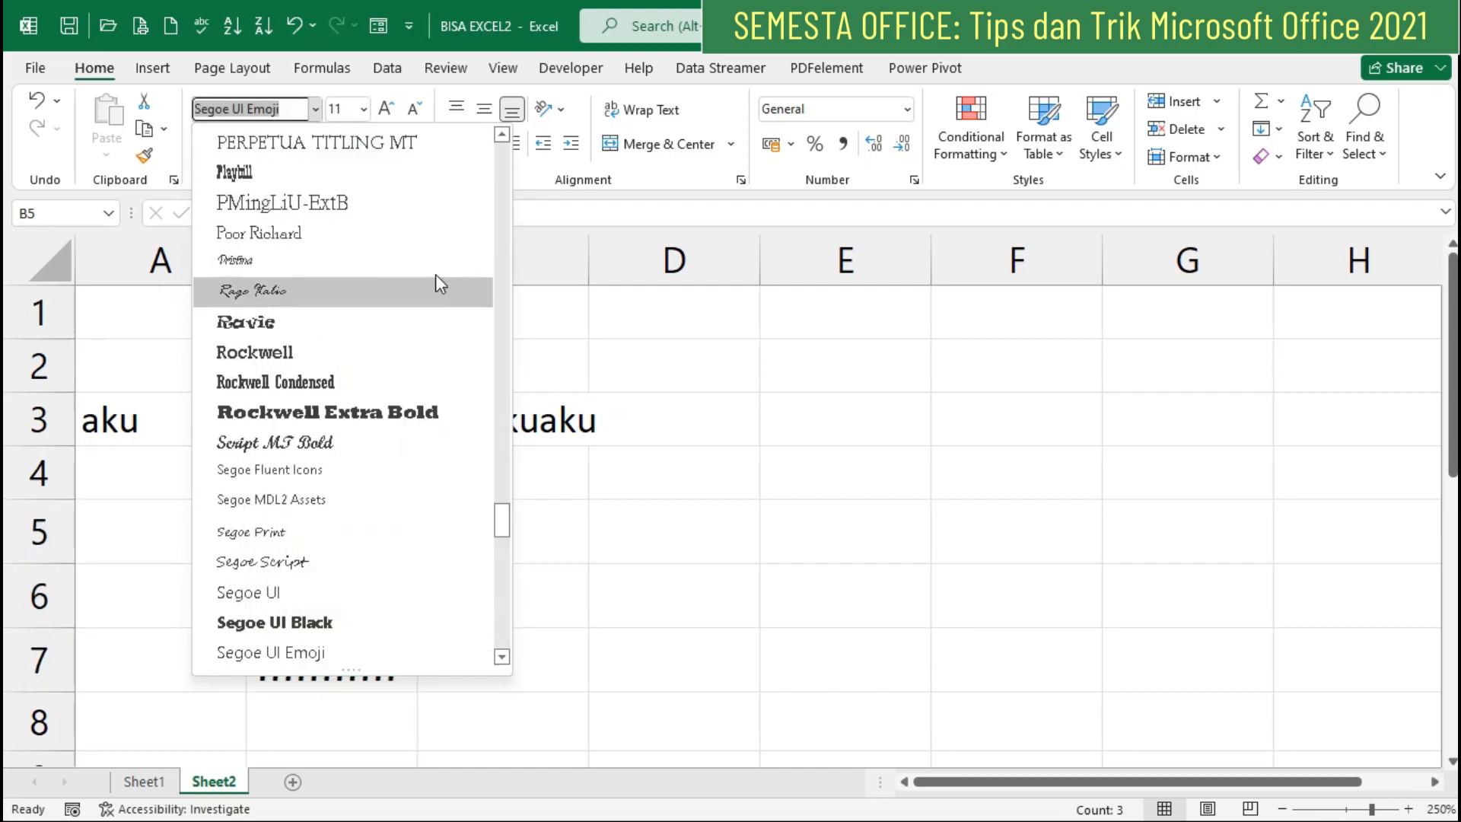
click(251, 172)
click(342, 597)
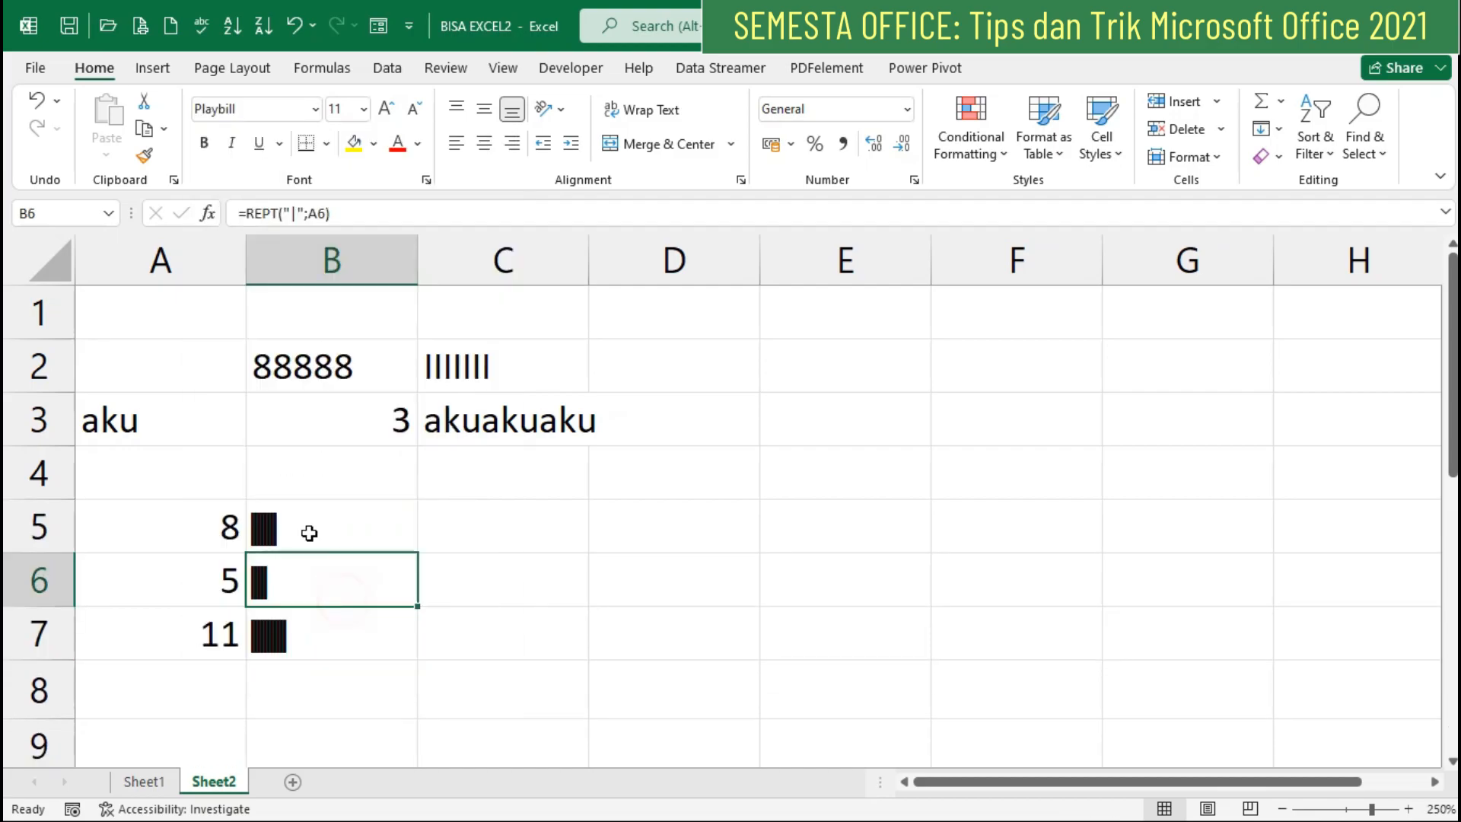
click(316, 636)
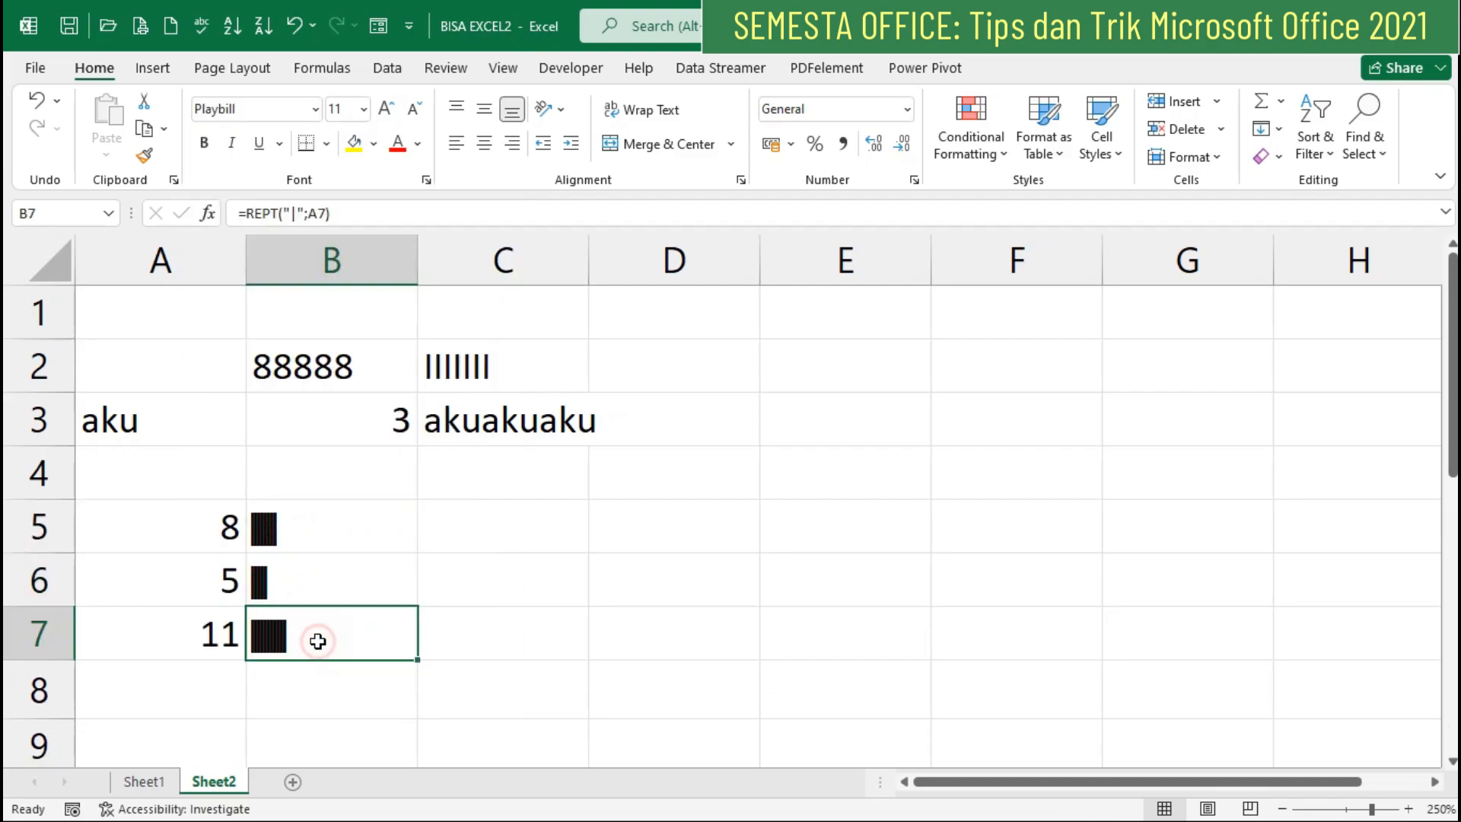
click(313, 520)
key(Right)
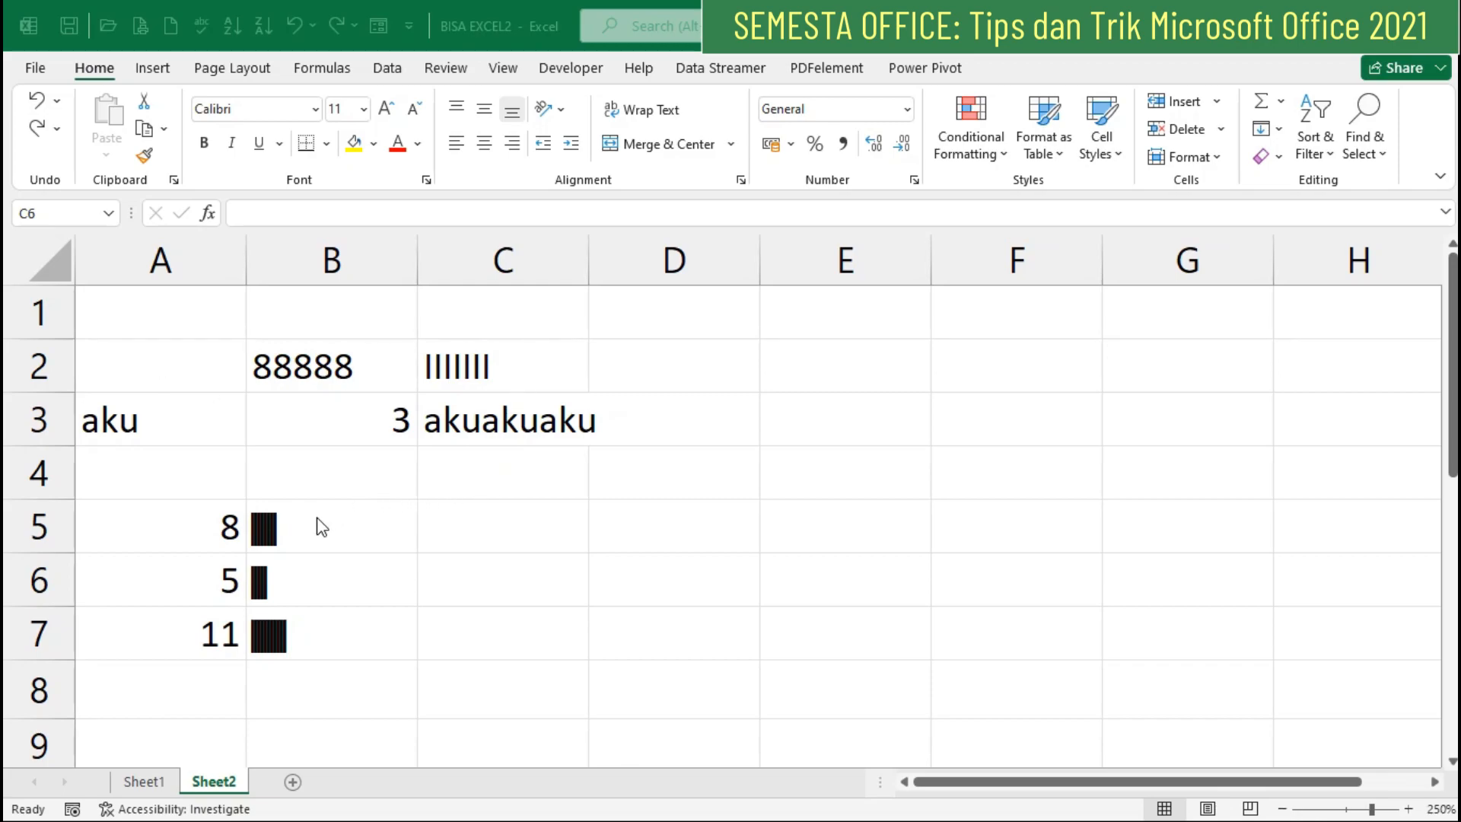
Step: Change the font of the repeated bars in B5:B7 to Britannic Bold
click(340, 527)
drag(340, 526, 343, 643)
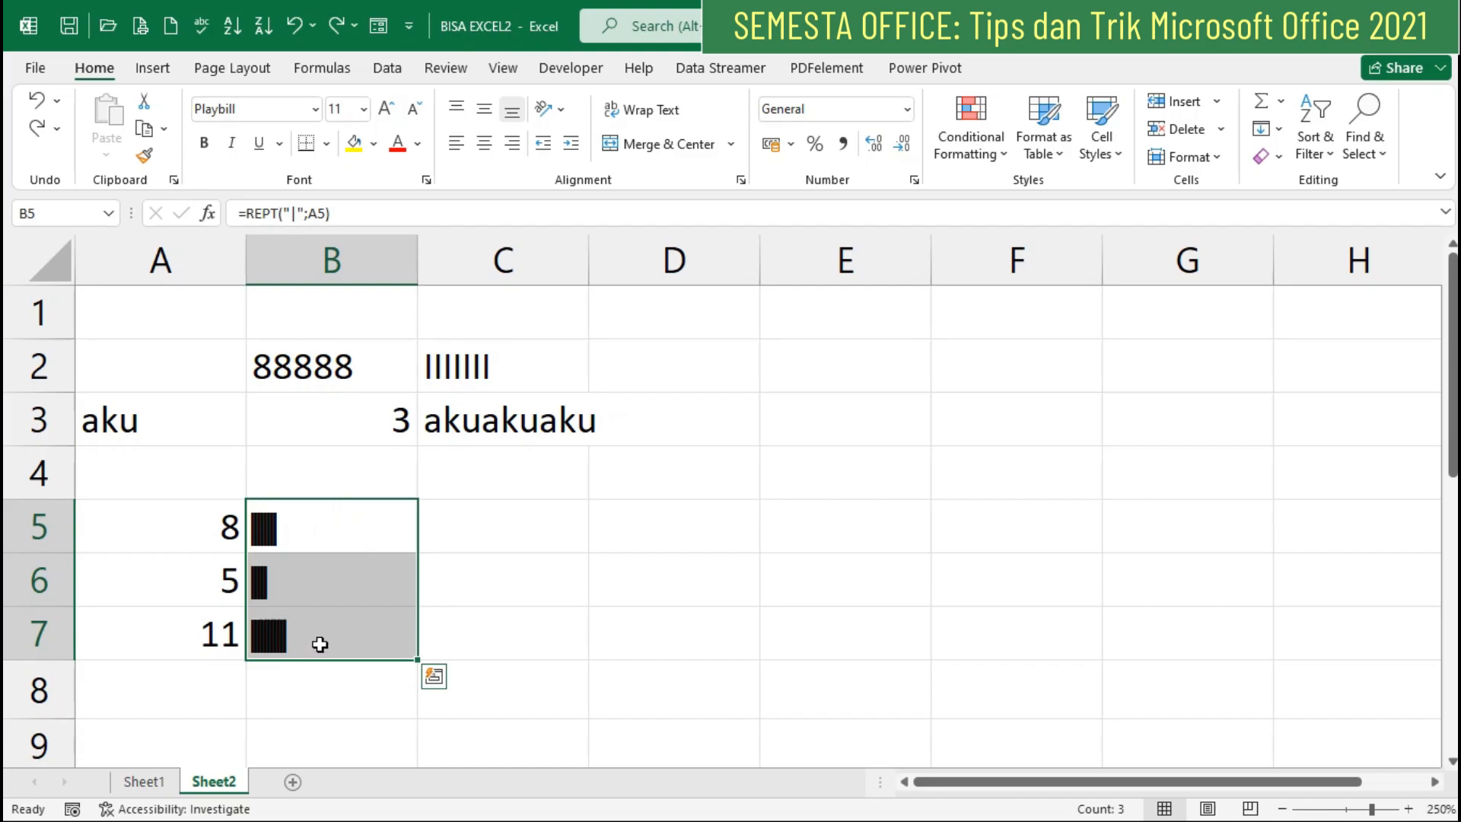
click(315, 109)
scroll(388, 404, up, 20)
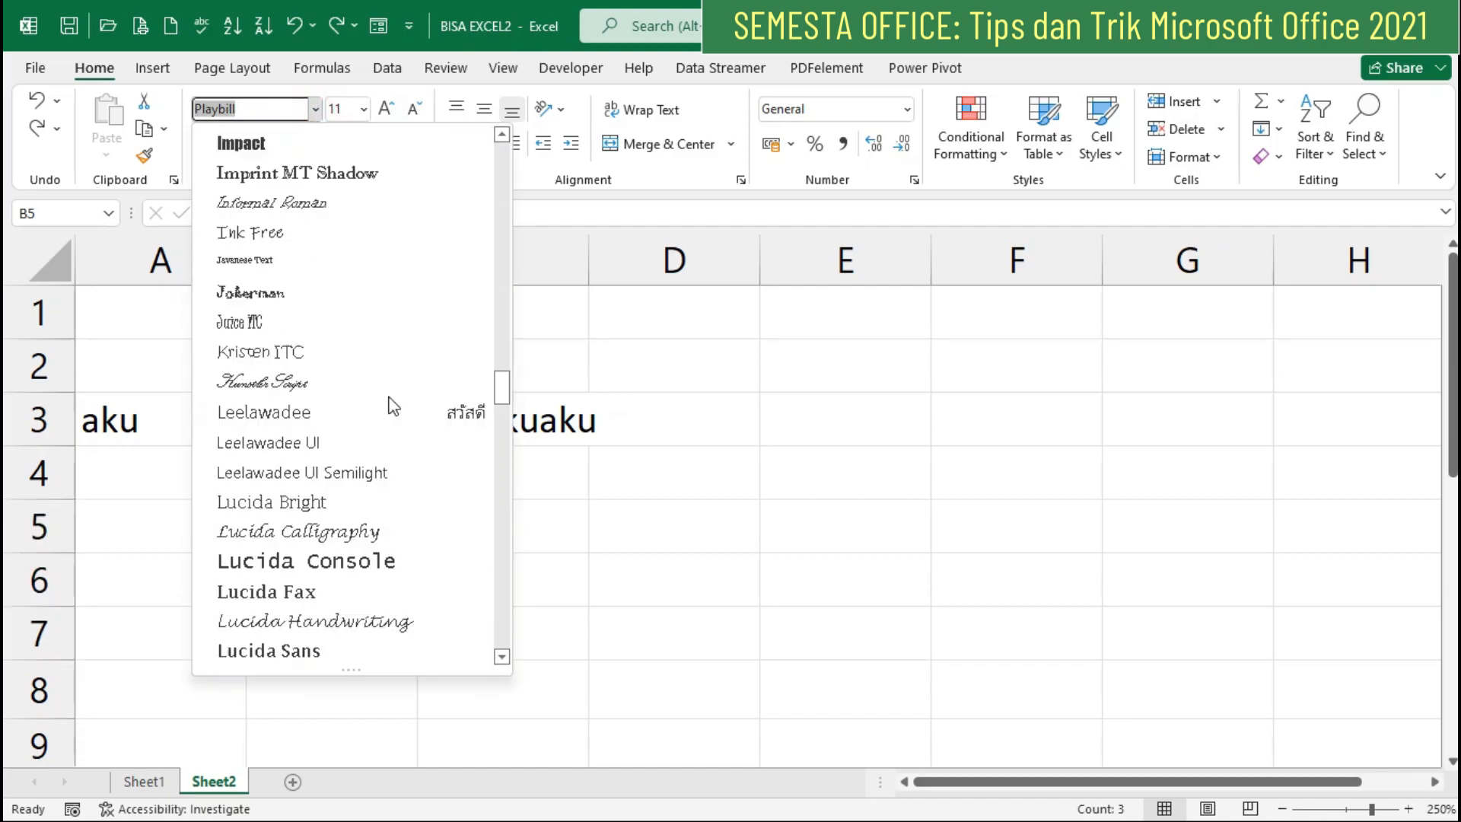
scroll(393, 390, up, 11)
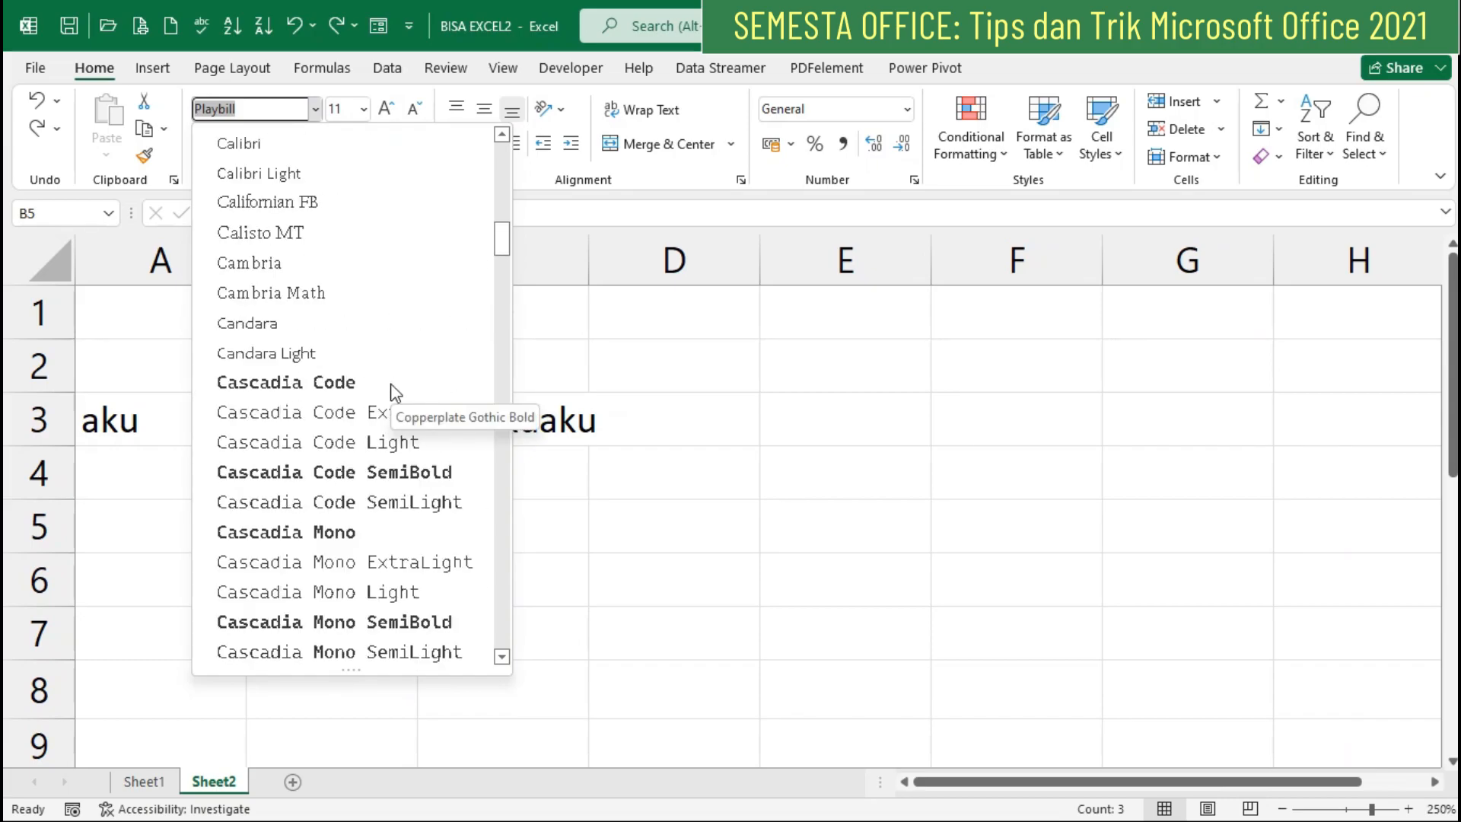
scroll(397, 391, up, 3)
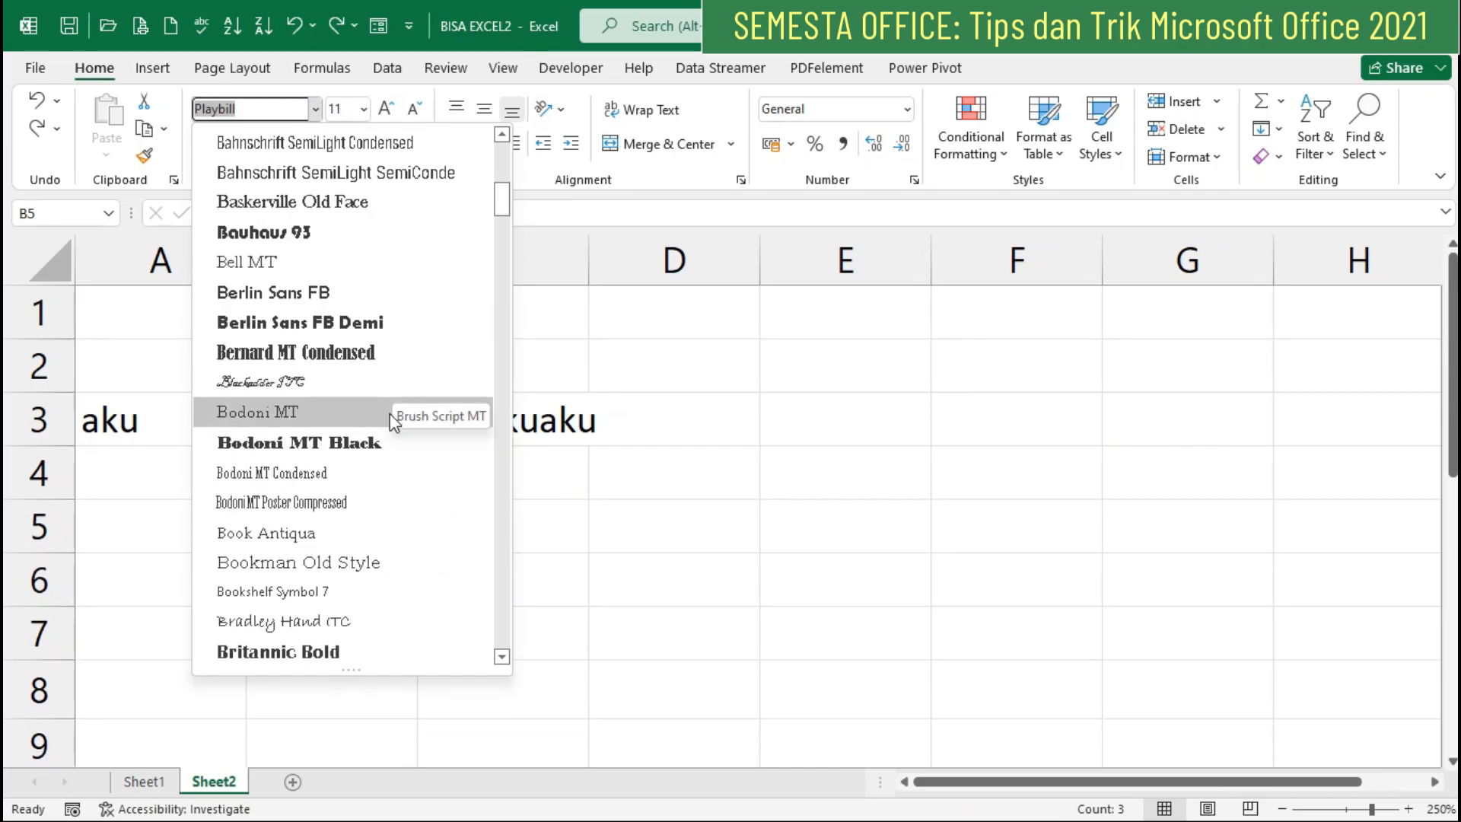
scroll(377, 487, down, 1)
click(343, 563)
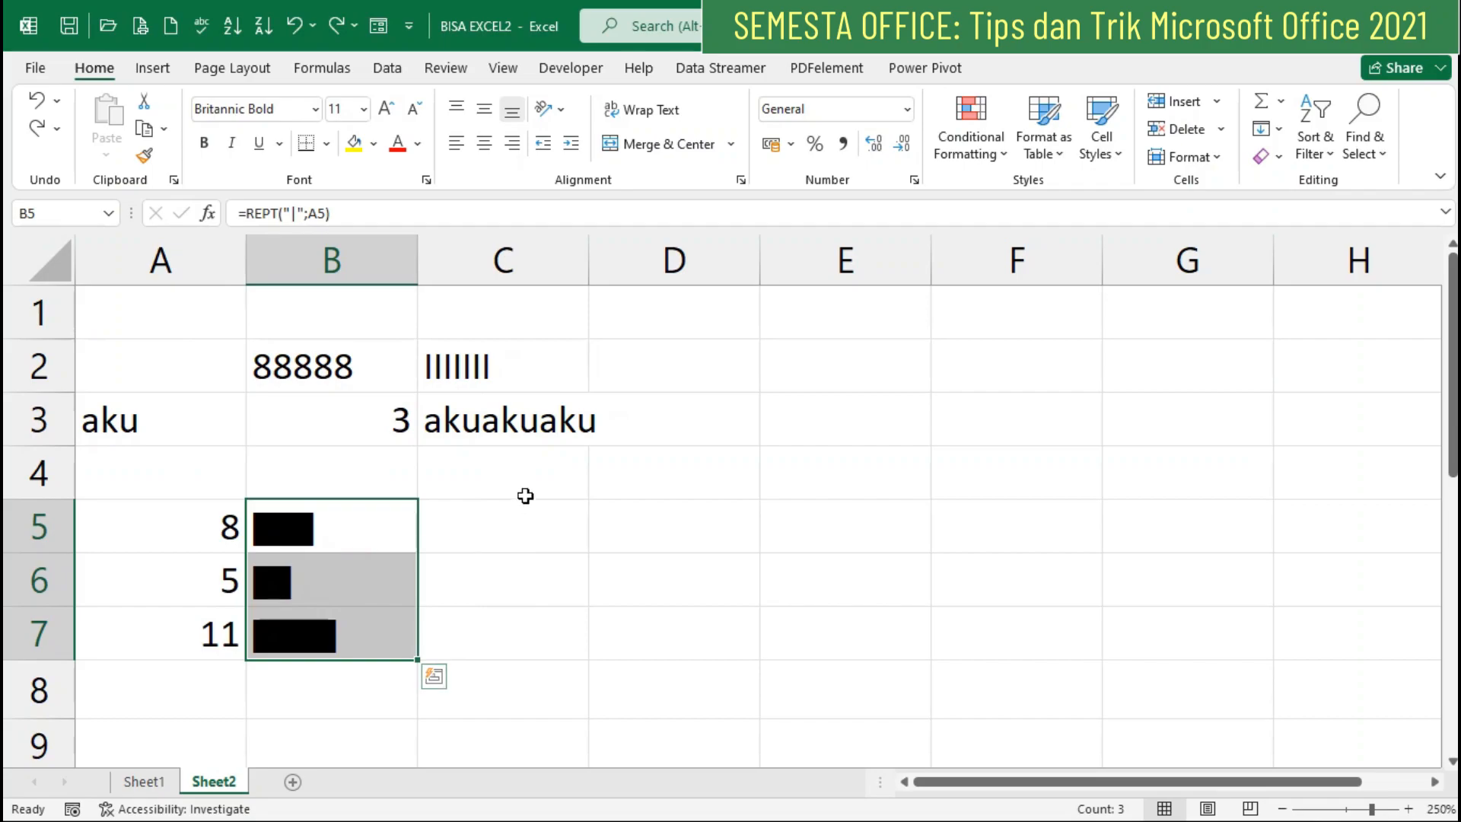
Step: Switch the font of the bars in B5:B7 to Stencil
click(315, 109)
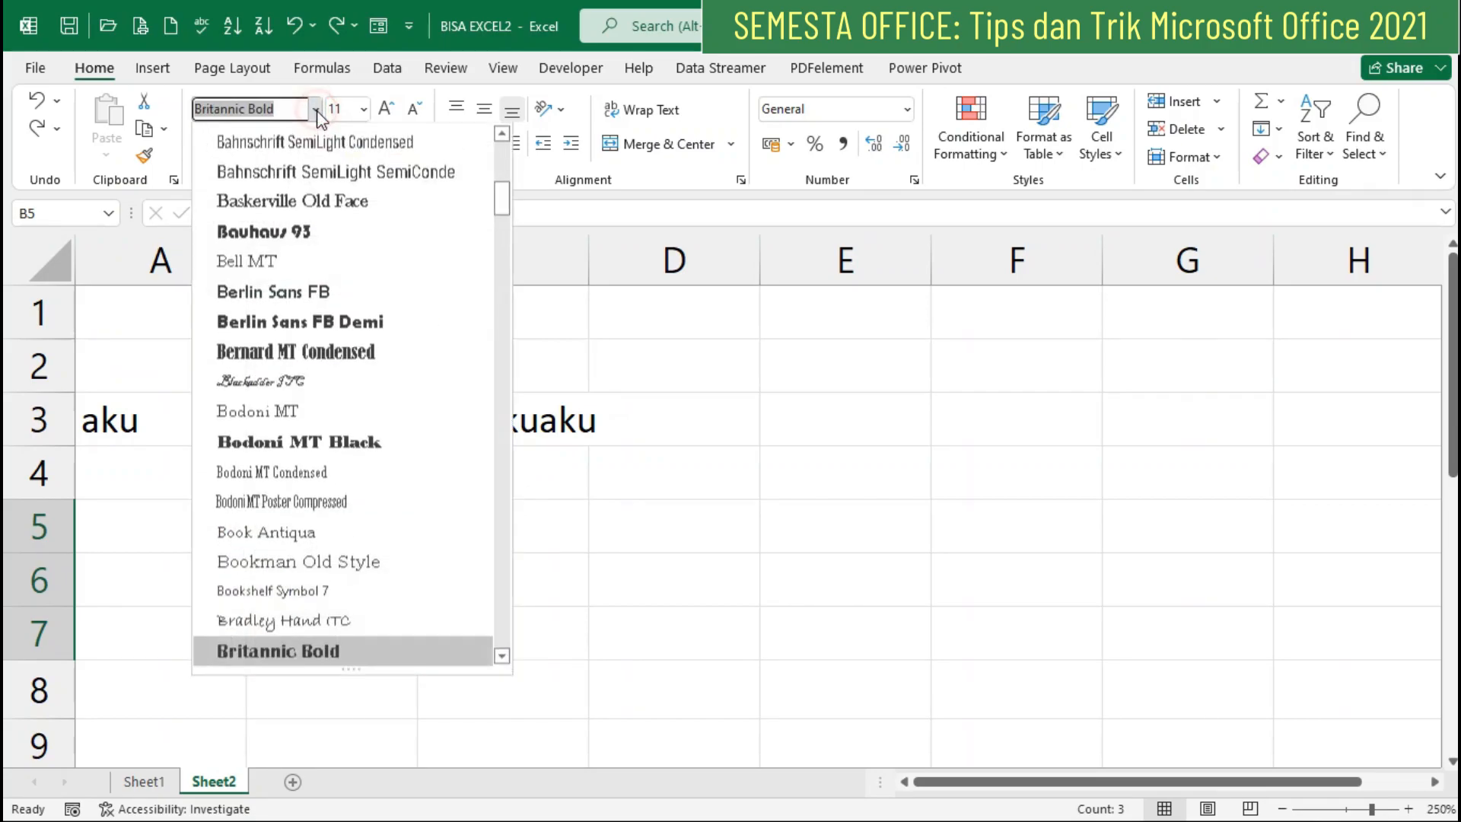
drag(496, 200, 502, 588)
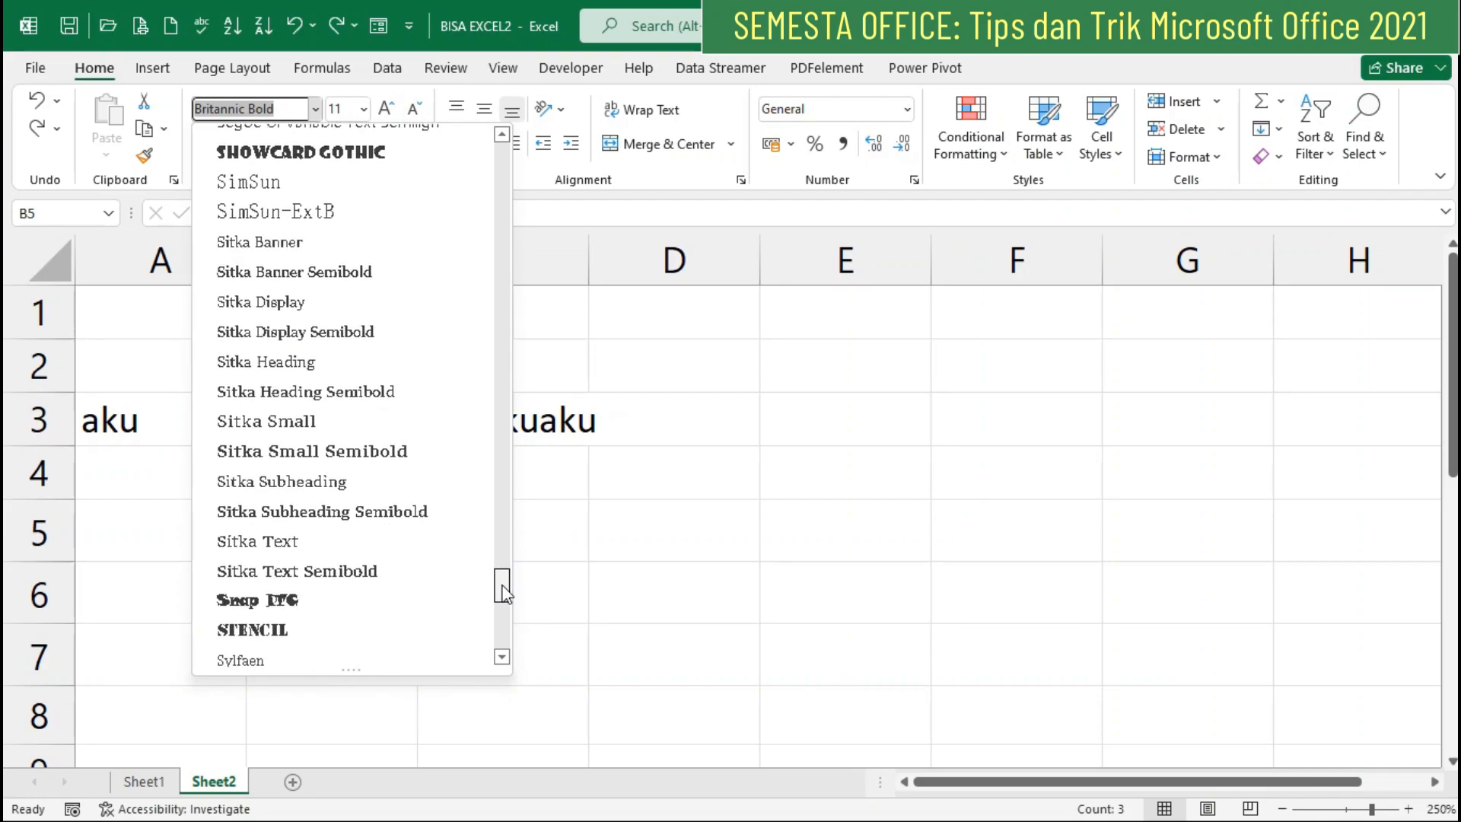
click(356, 634)
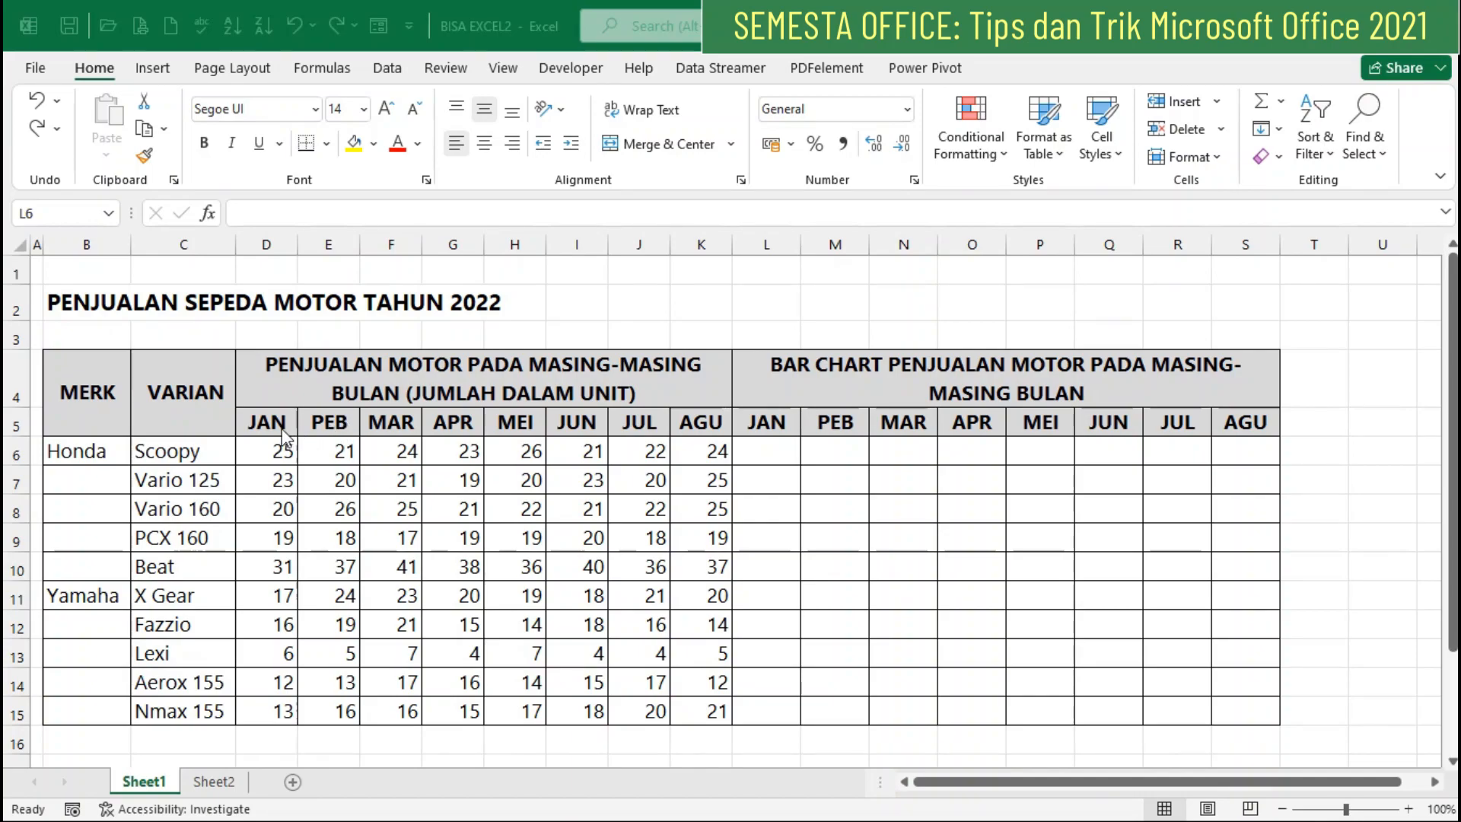
Step: Enter =REPT("|";D6) in cell L6 of Sheet1 and fill the formula down to L15
click(769, 450)
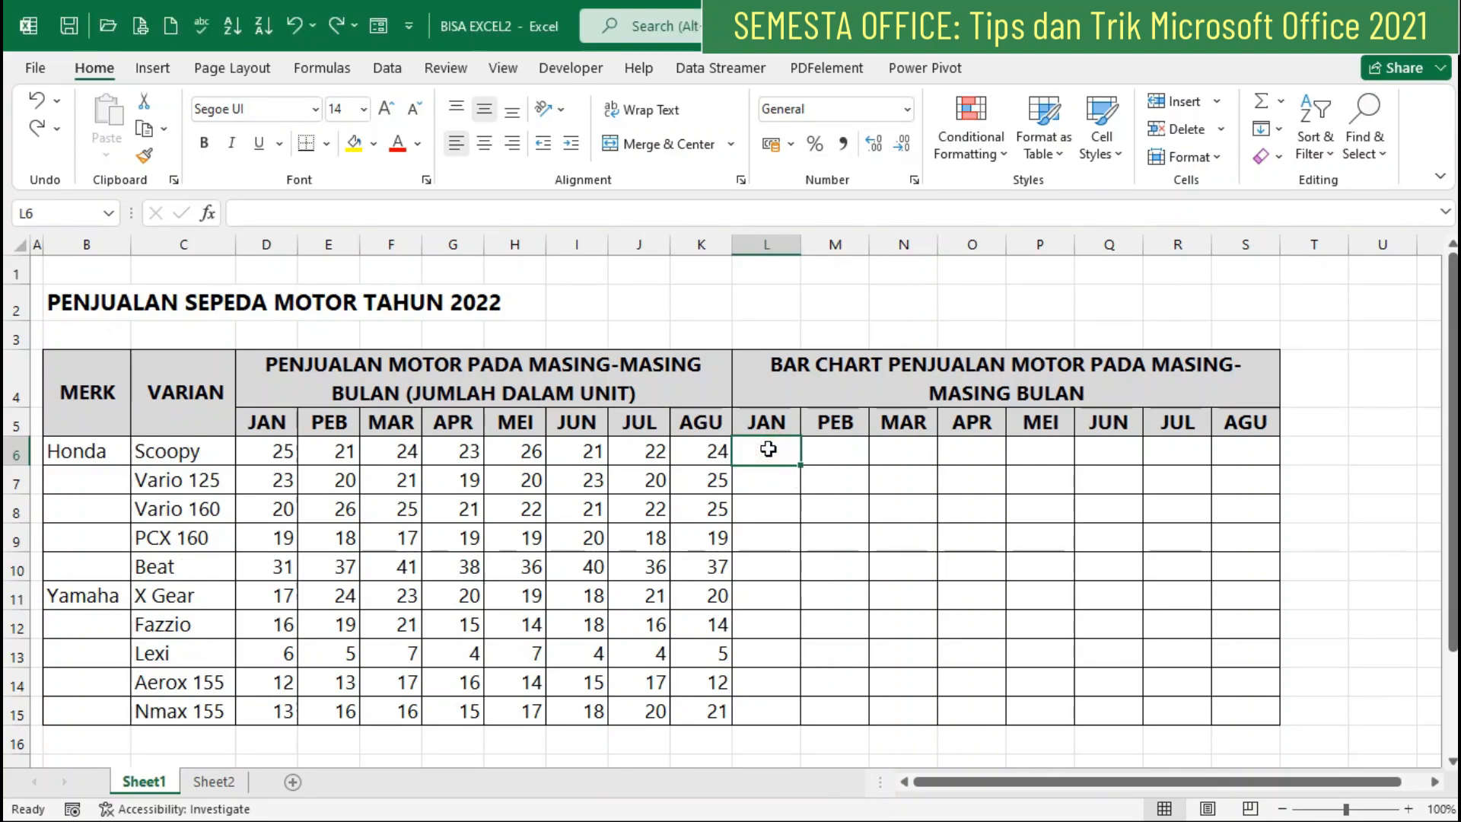
text(=re)
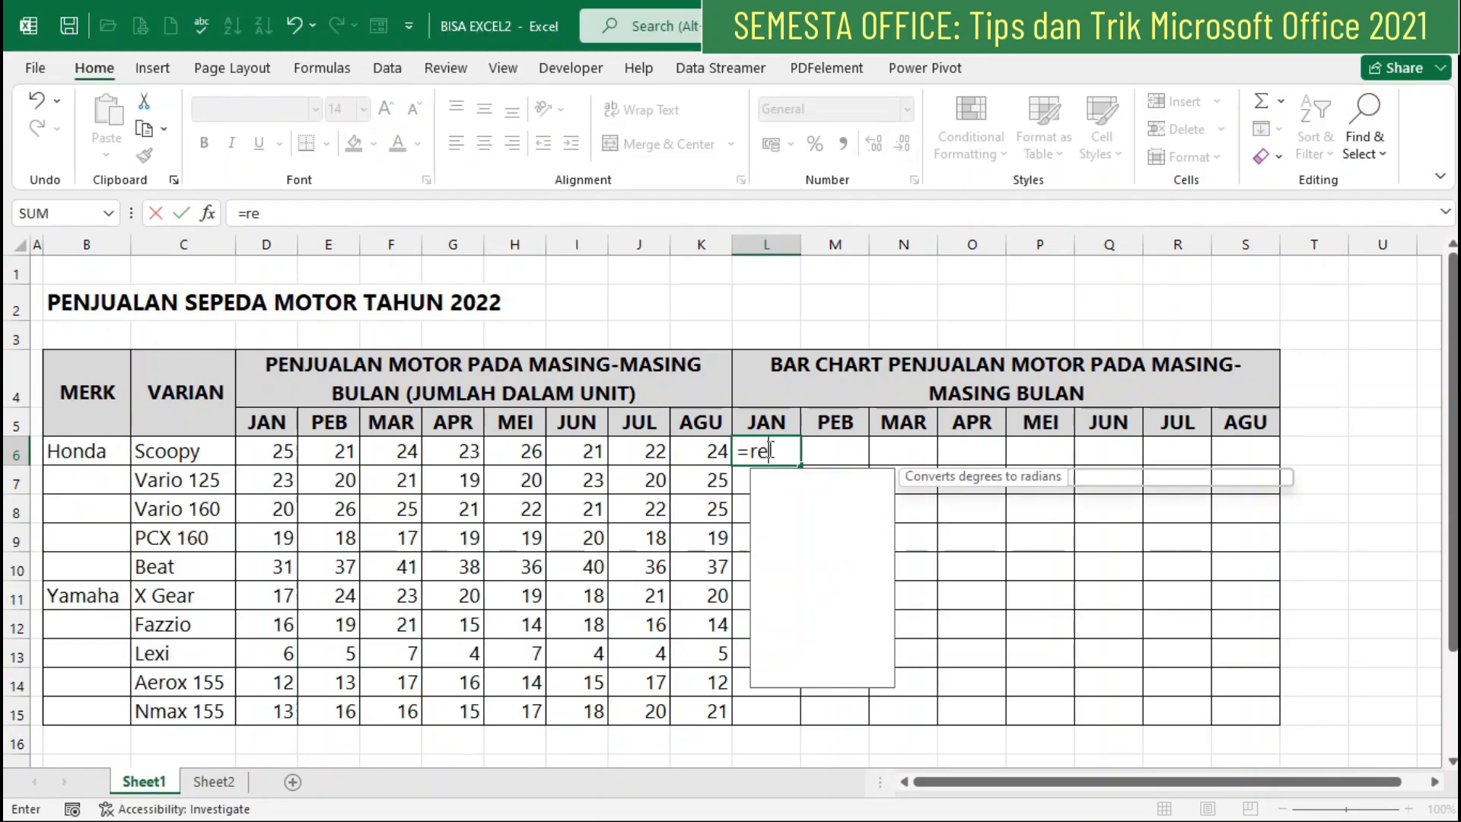
text(pt(")
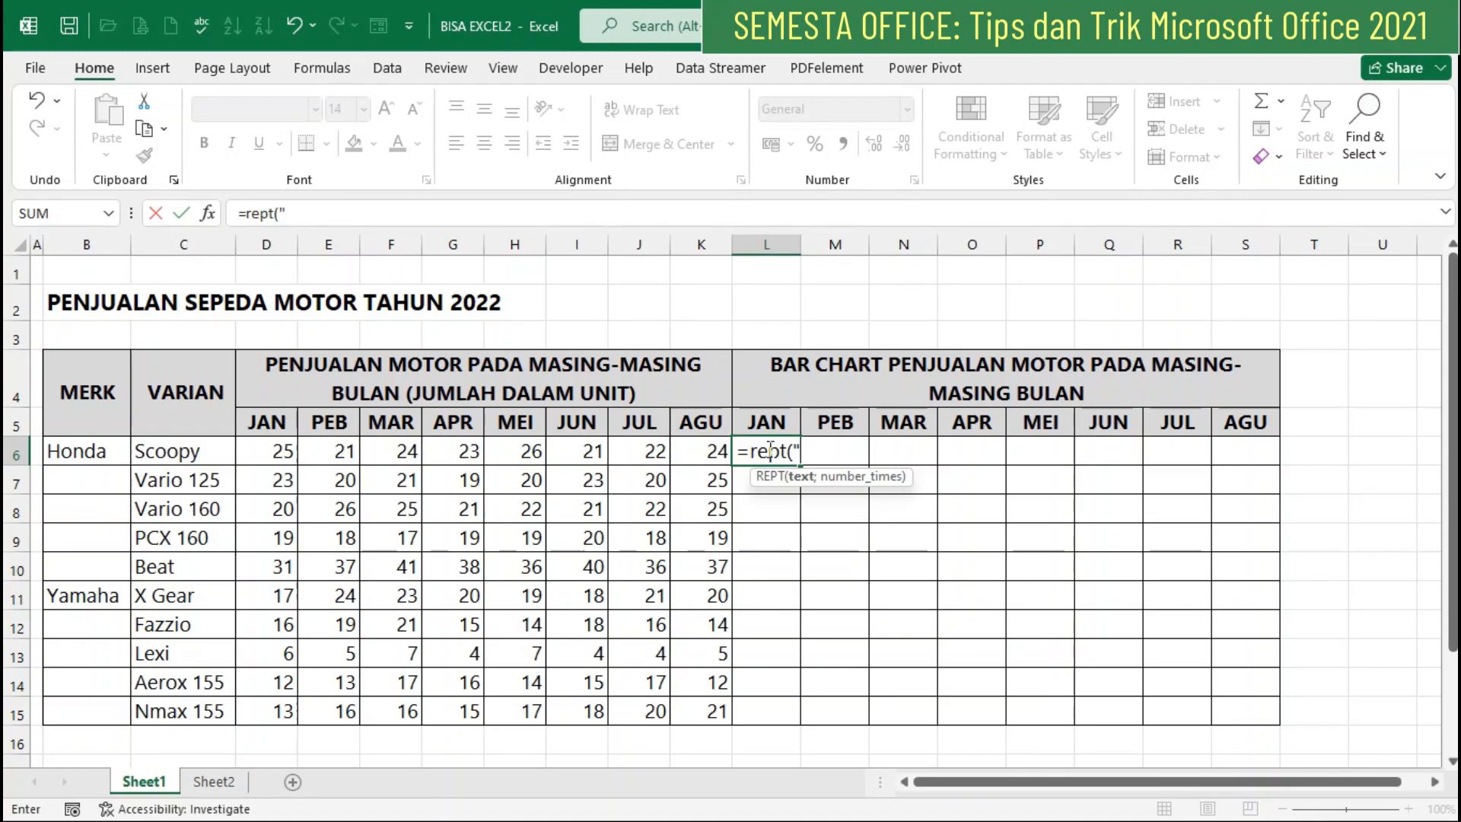
text(|";)
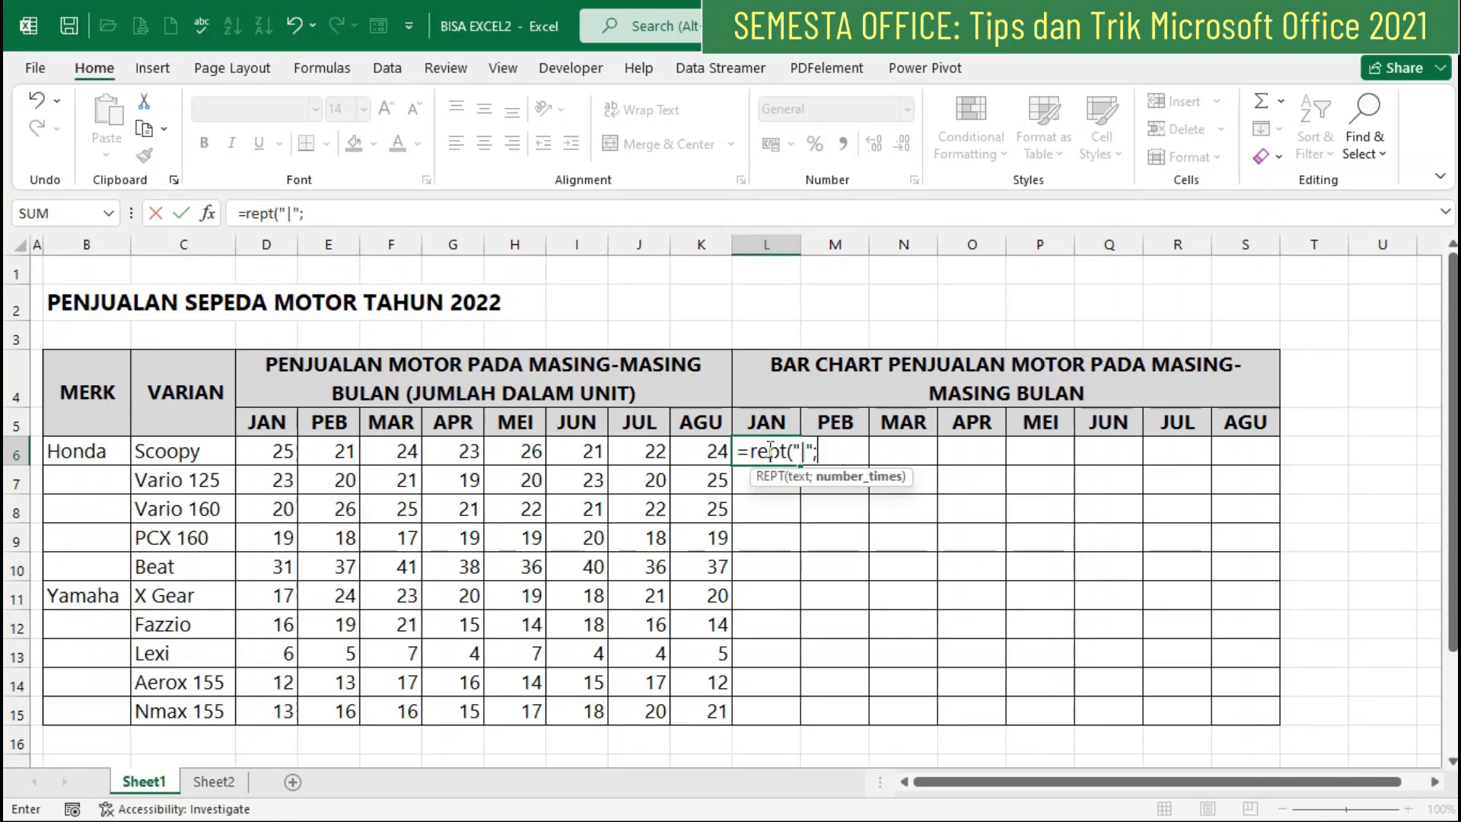
click(271, 455)
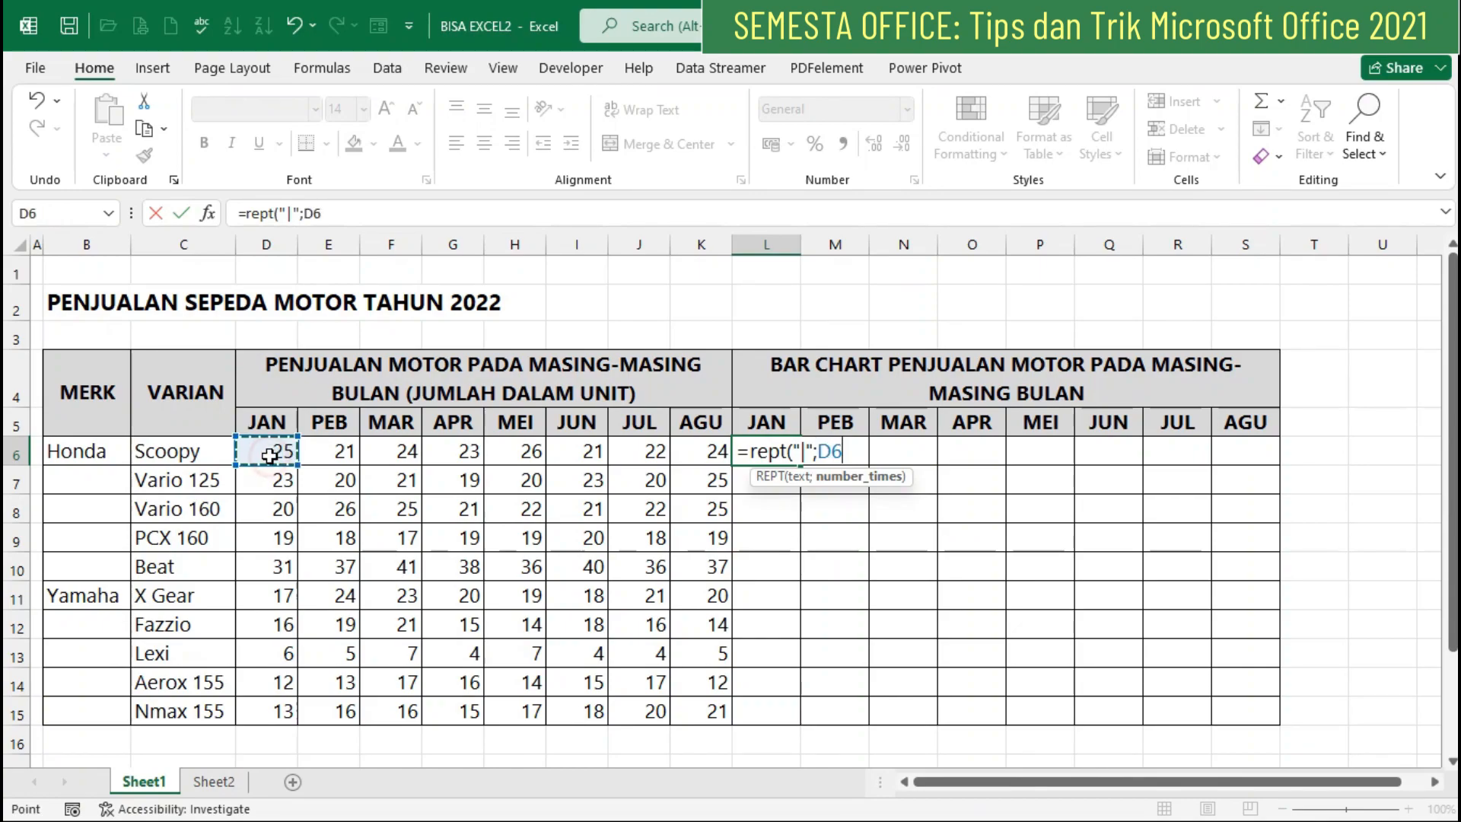
text())
key(ctrl+Return)
double_click(802, 467)
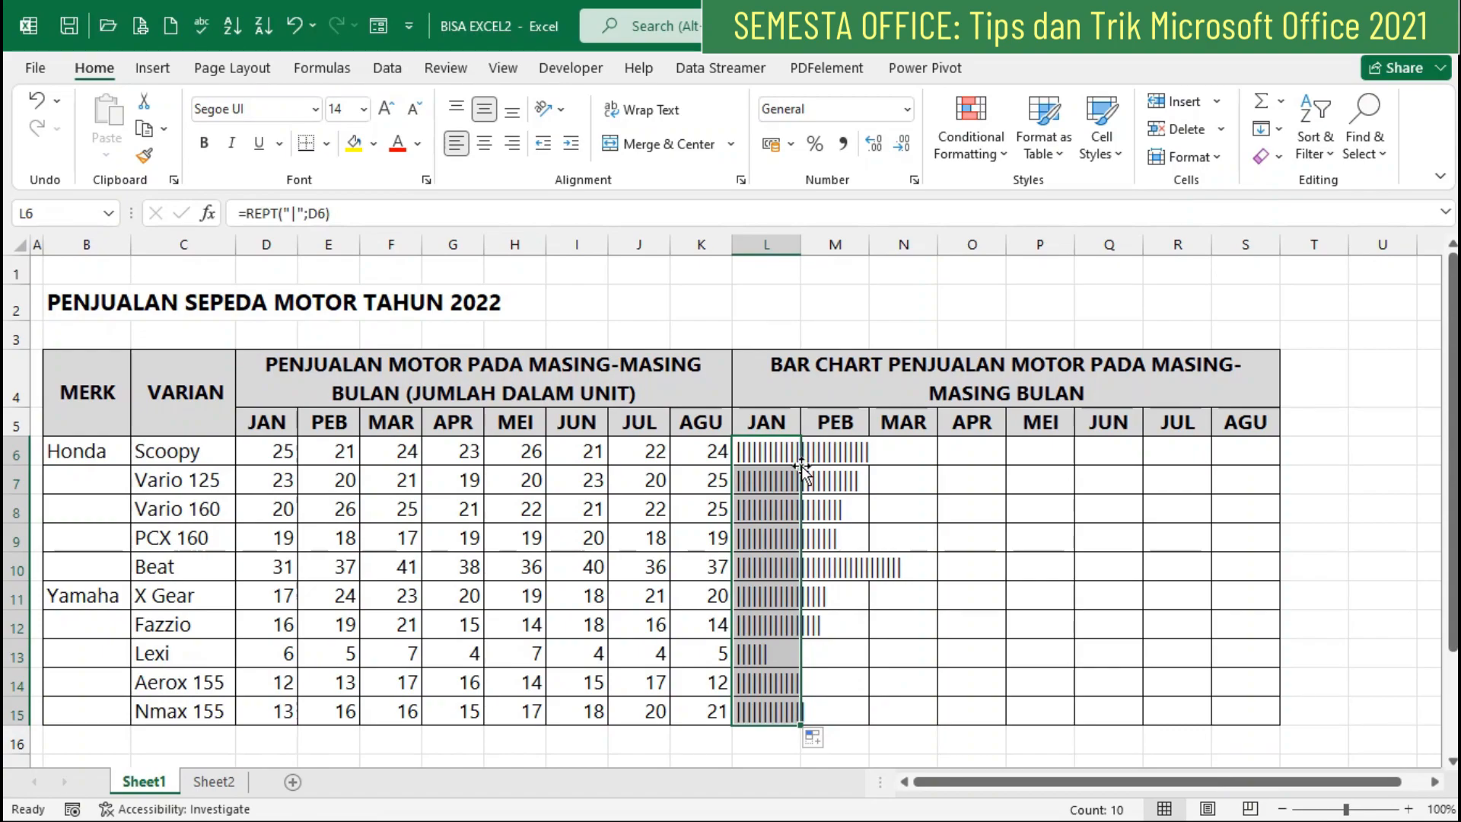
Step: Set the font of the JAN bars in L6:L15 to Playbill and fill the formulas across to column S
click(315, 109)
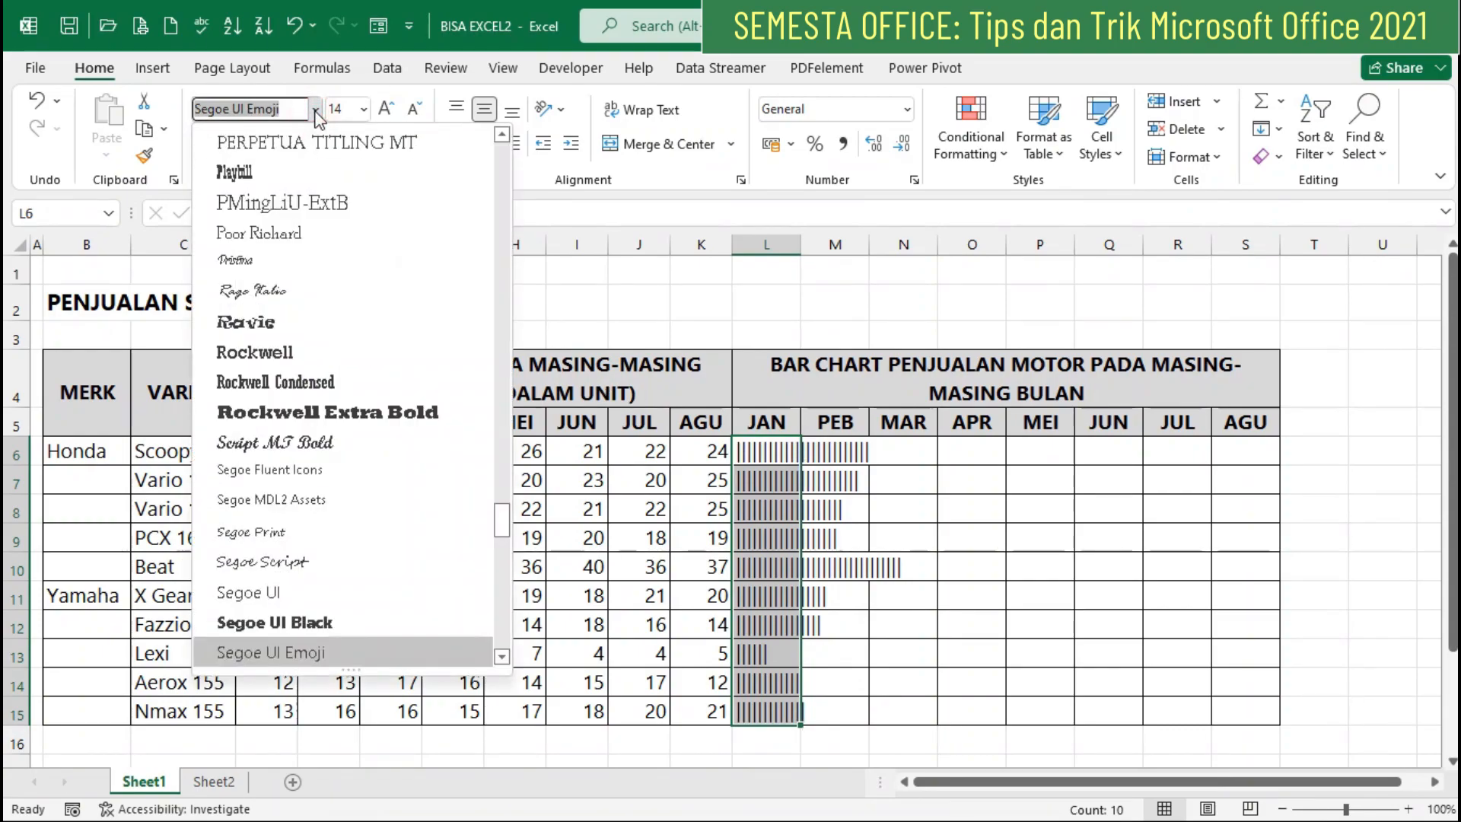
click(316, 174)
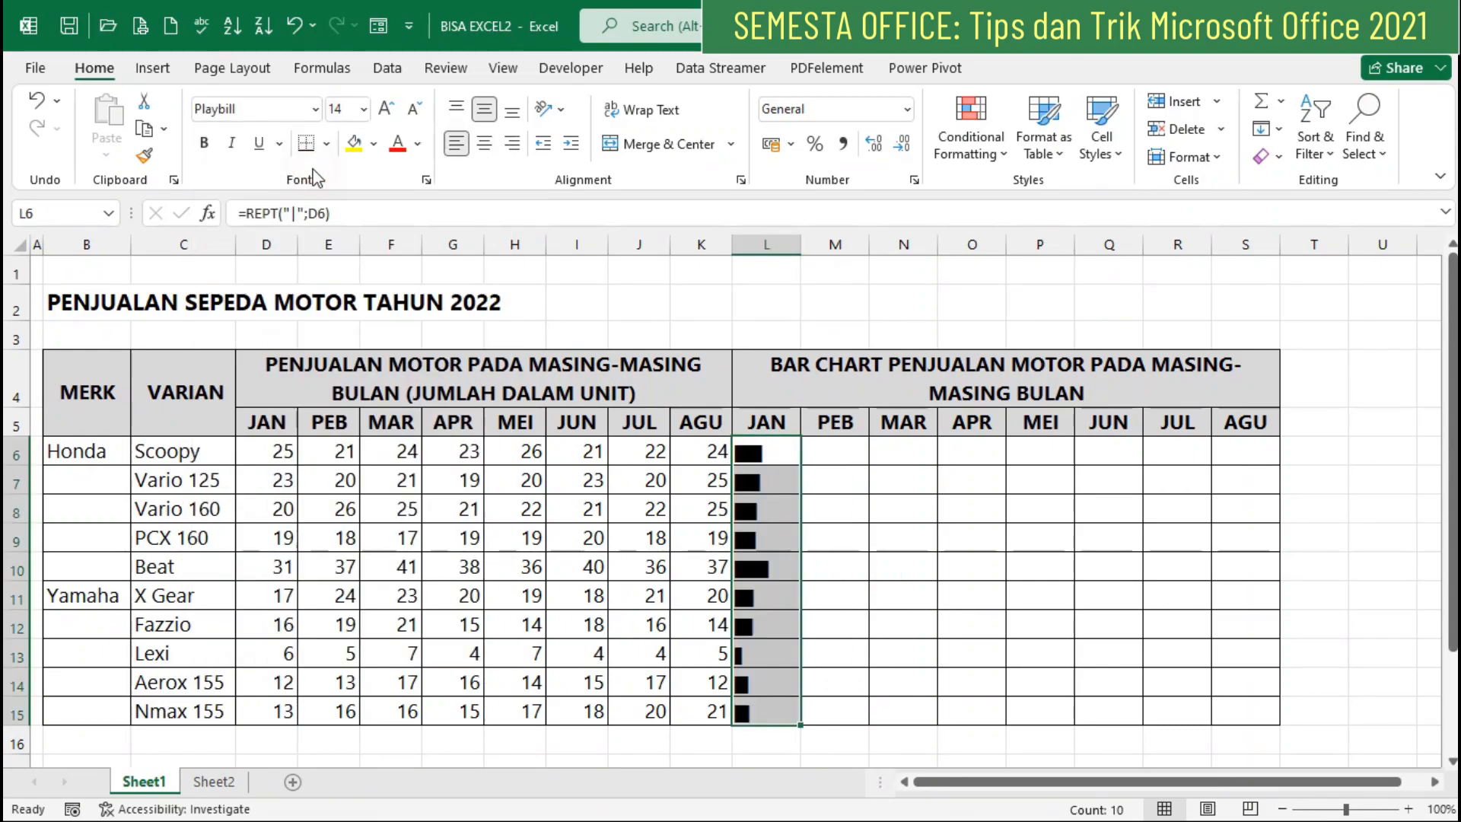
drag(801, 725, 1252, 707)
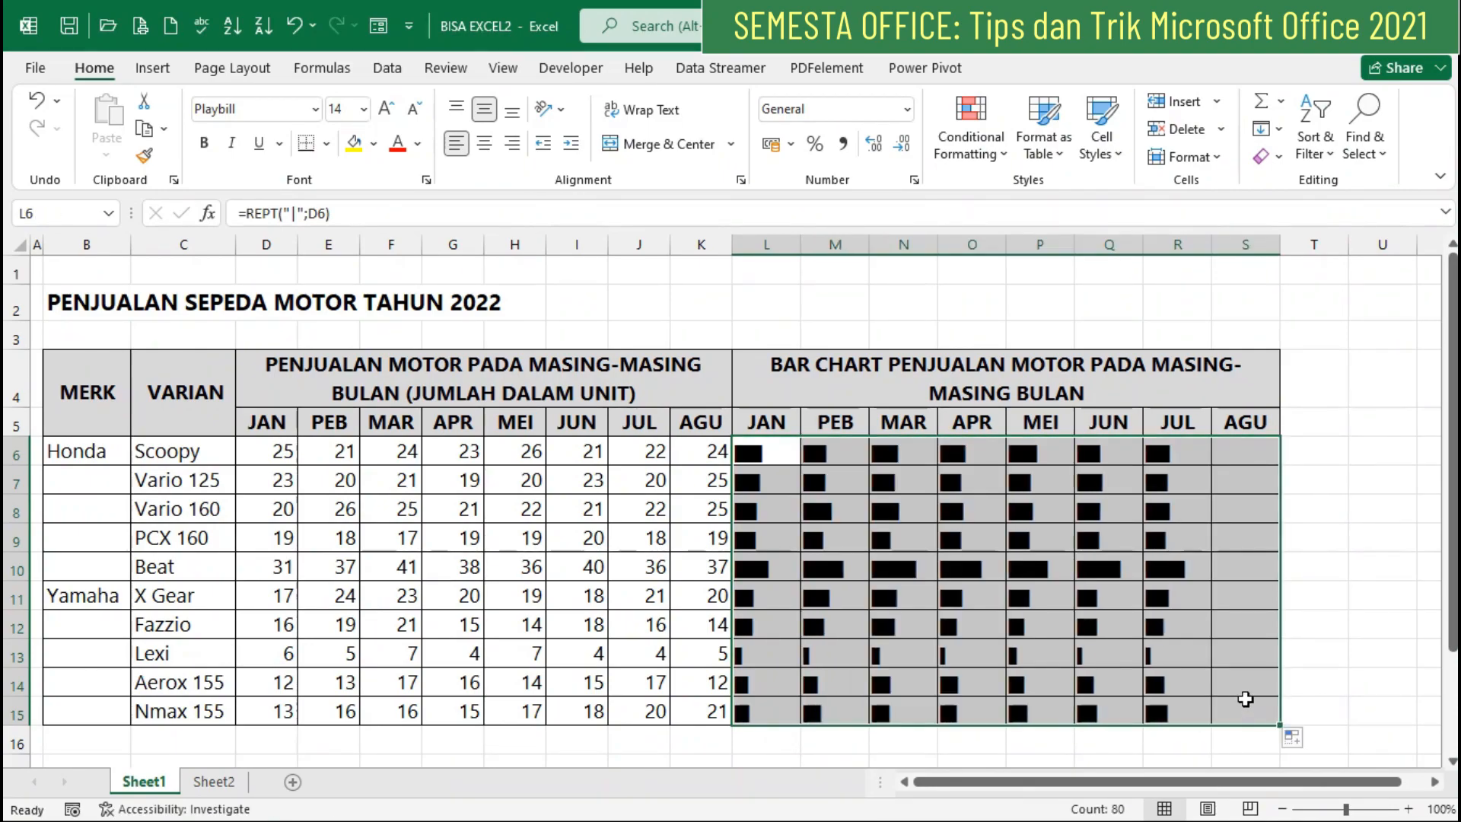
click(834, 454)
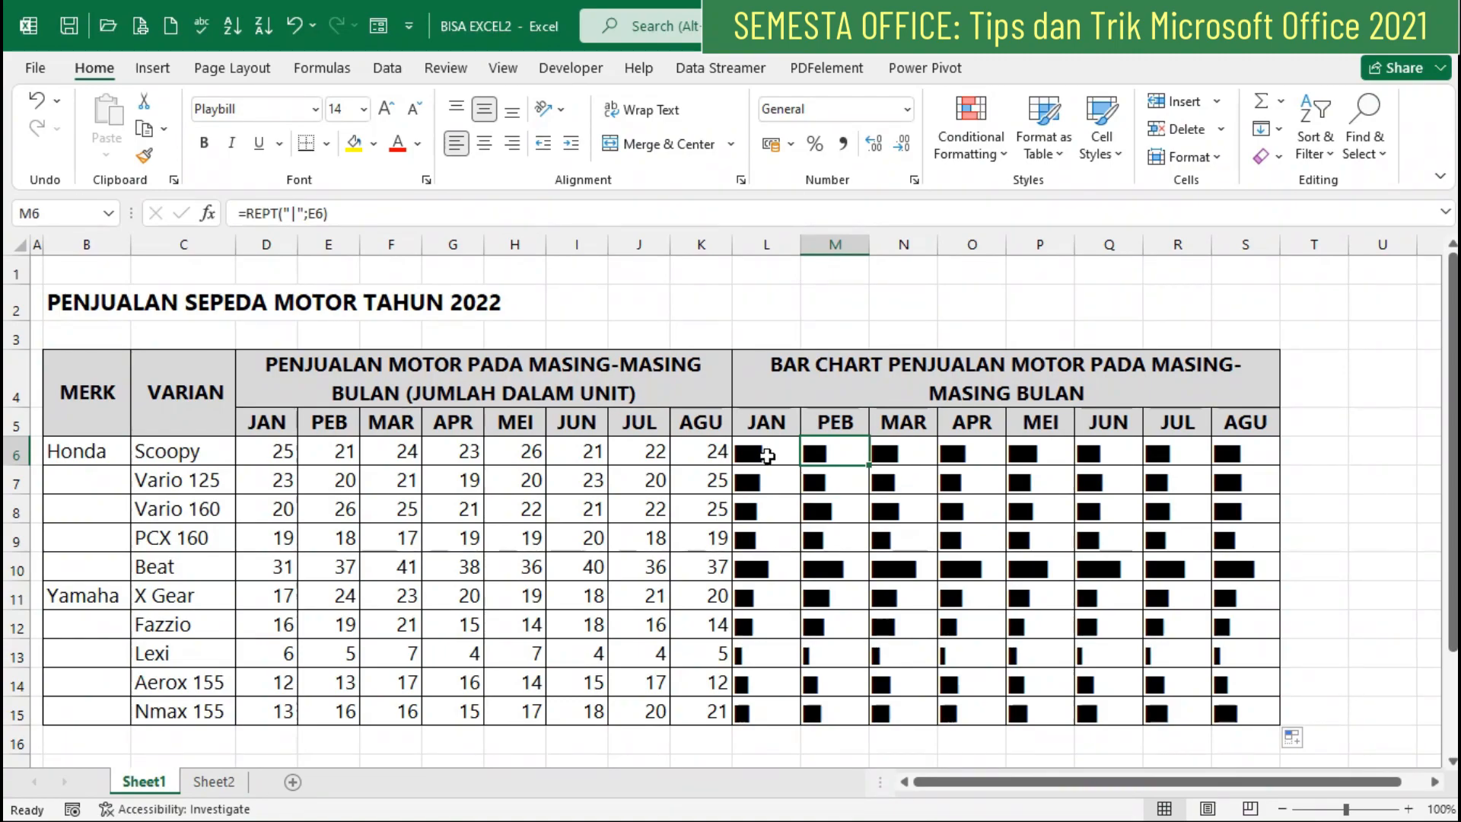
Step: Right-align the JAN, MAR, MEI and JUL bars in rows 6 to 15 and color them purple
drag(767, 455, 750, 710)
drag(910, 450, 883, 712)
drag(1051, 456, 1021, 712)
drag(1188, 453, 1174, 712)
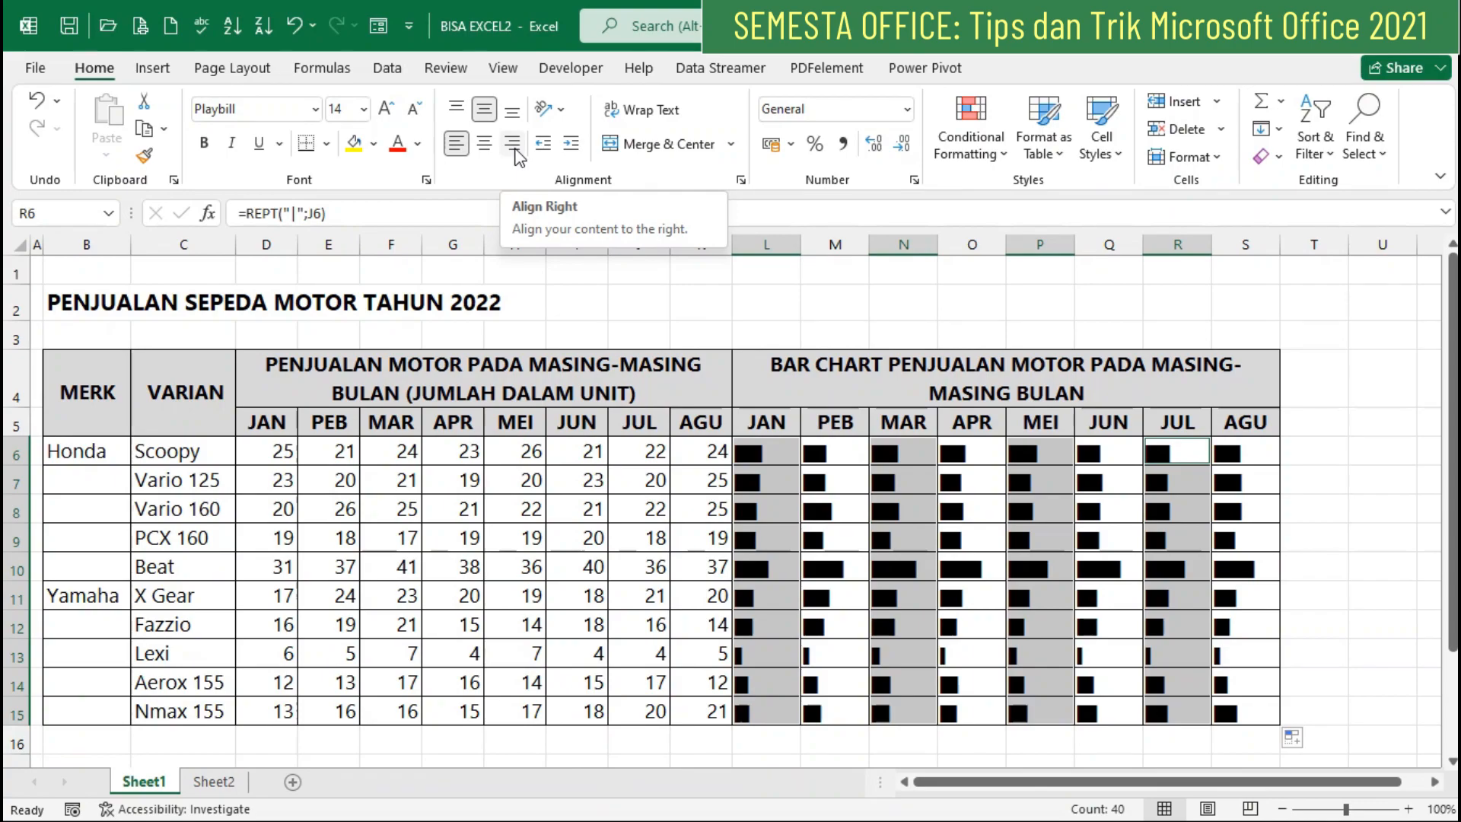
click(515, 152)
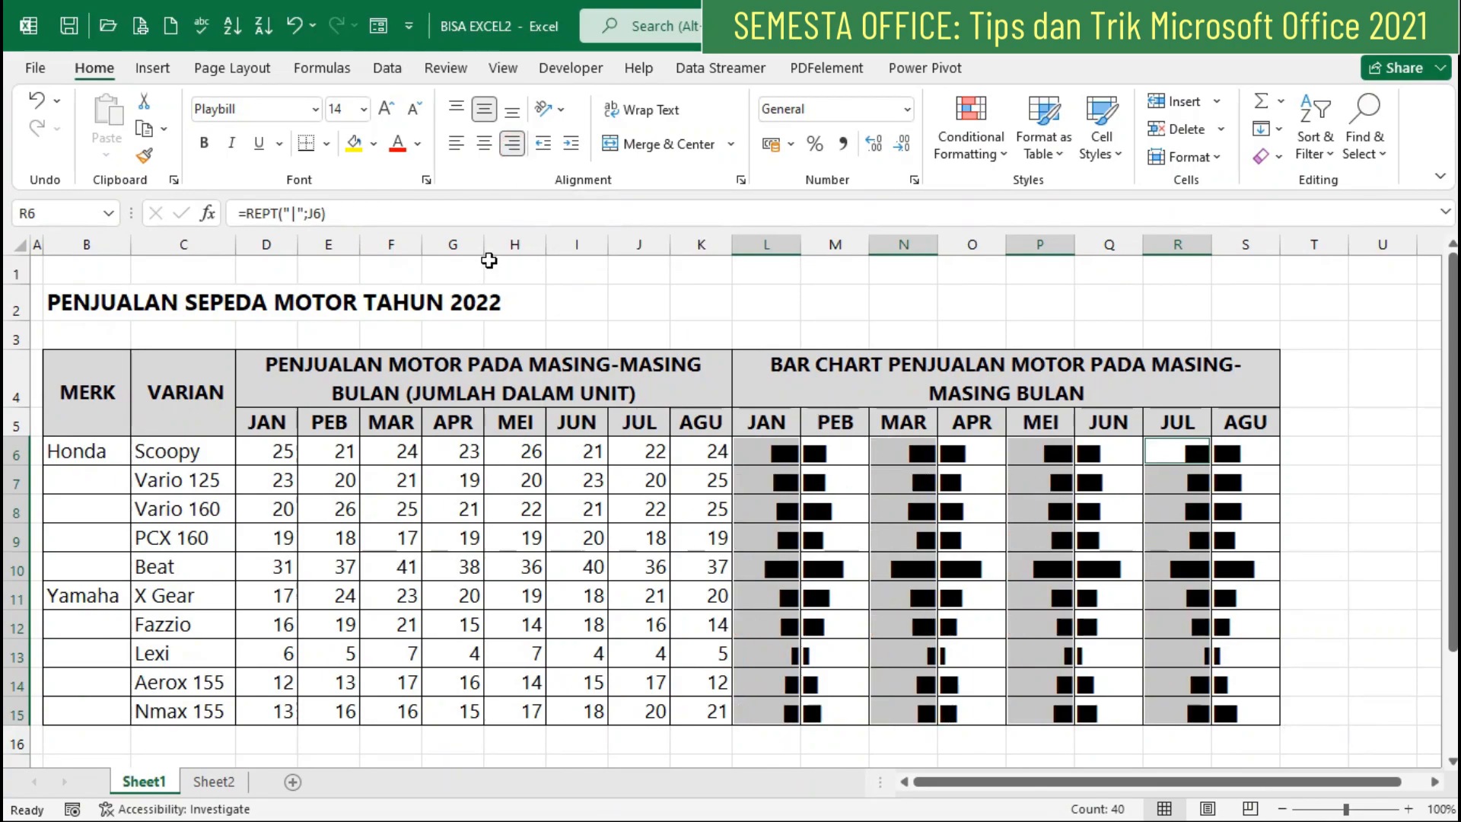
click(418, 146)
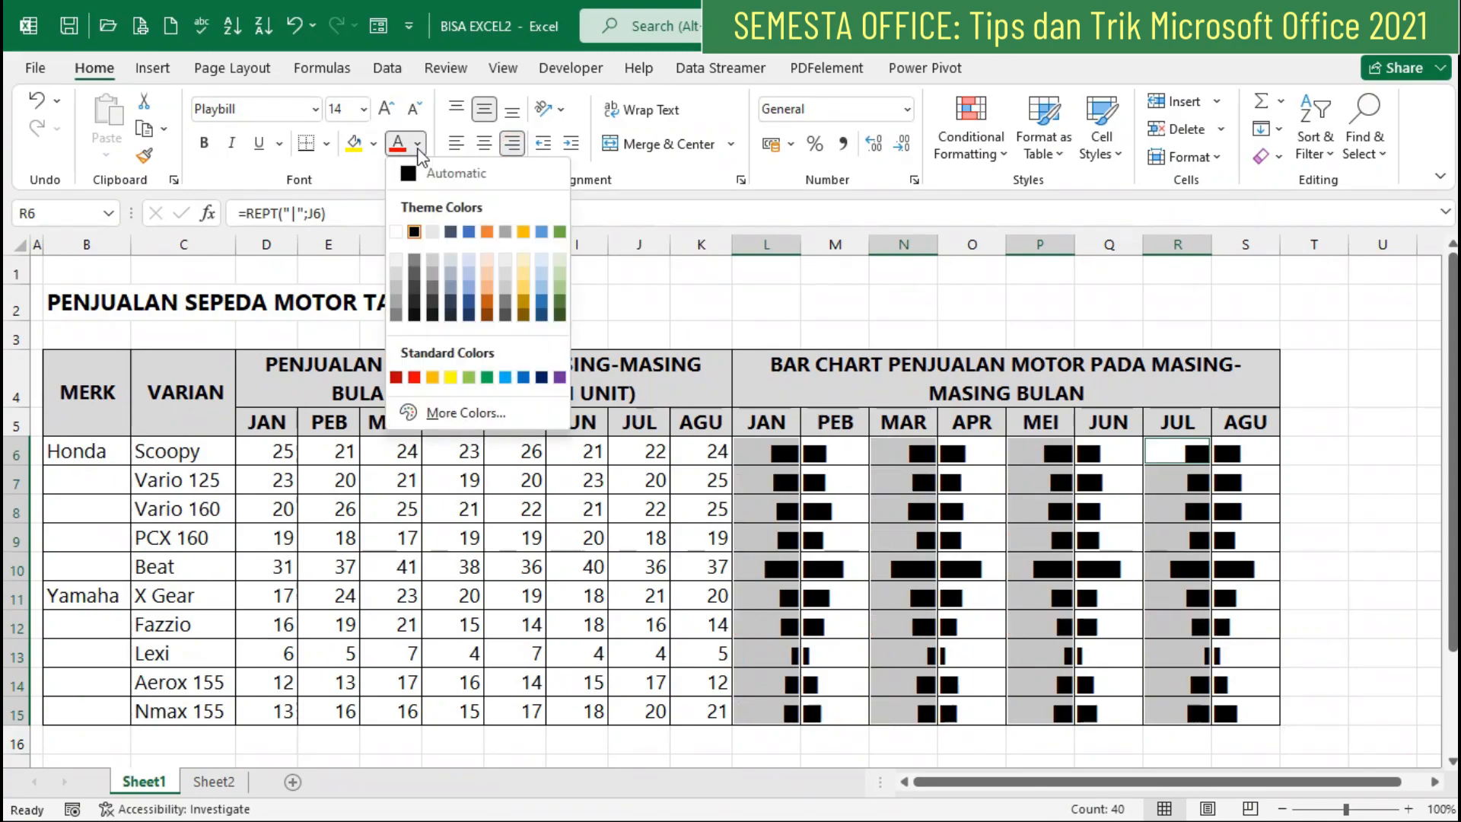
click(559, 377)
Step: Color the PEB, APR, JUN and AGU bars in rows 6 to 15 green
drag(834, 453, 829, 711)
drag(972, 449, 975, 712)
drag(1109, 454, 1109, 712)
drag(1246, 453, 1246, 712)
click(418, 144)
click(487, 377)
click(835, 453)
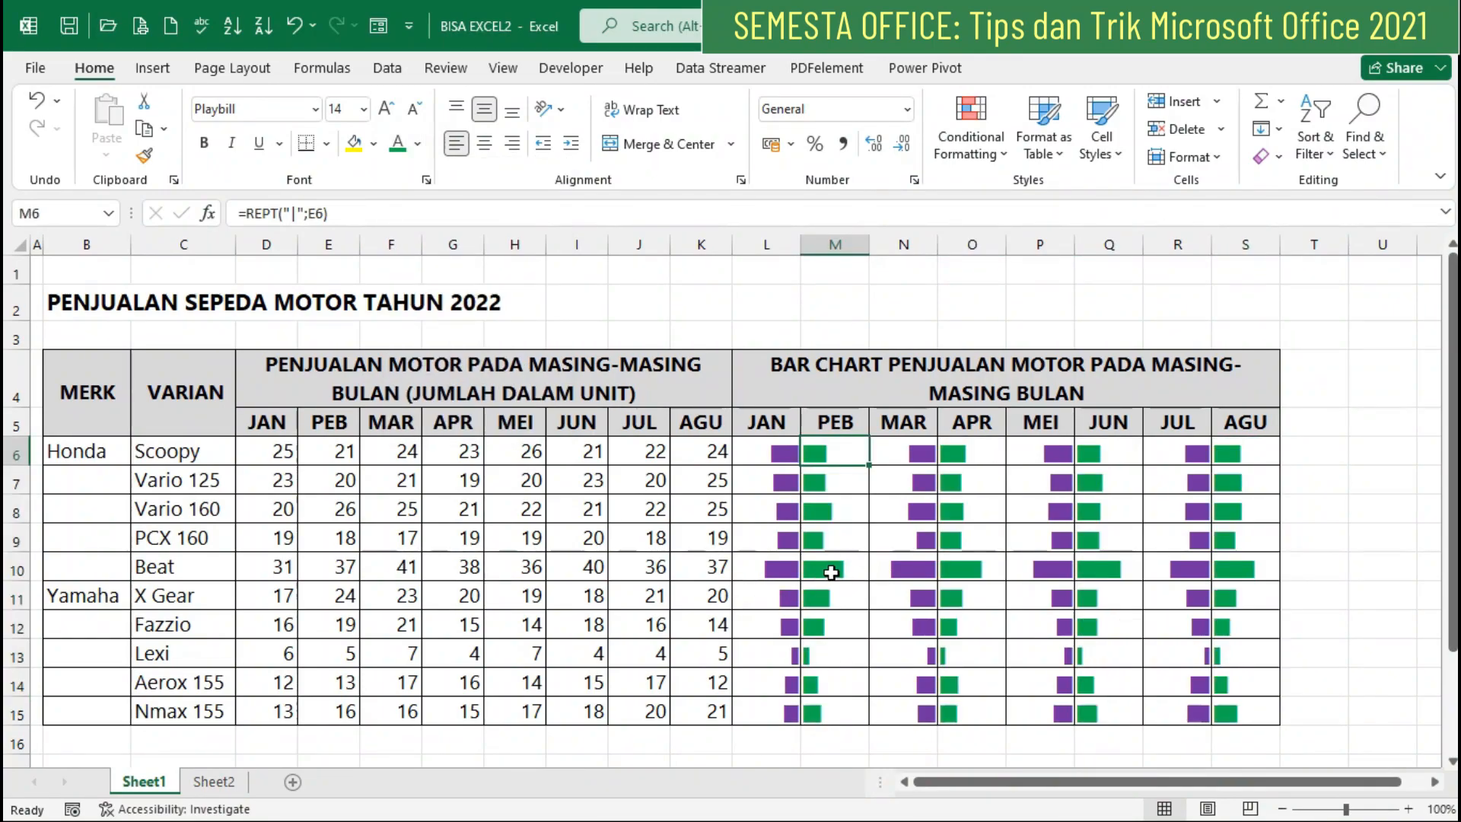
key(Left)
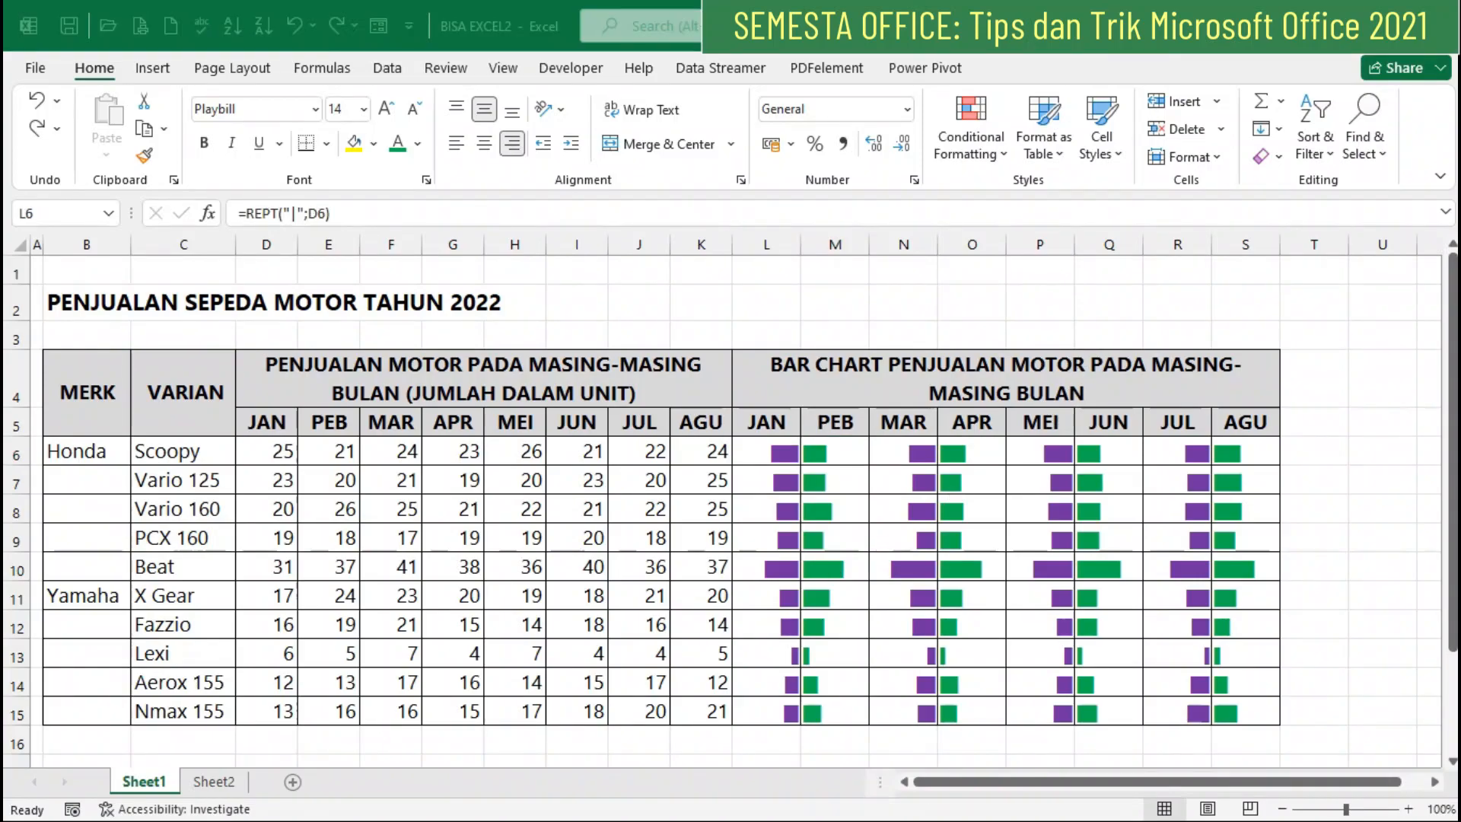
Step: Apply solid-fill magenta data bars as conditional formatting to the sales figures in D6:K15
click(783, 452)
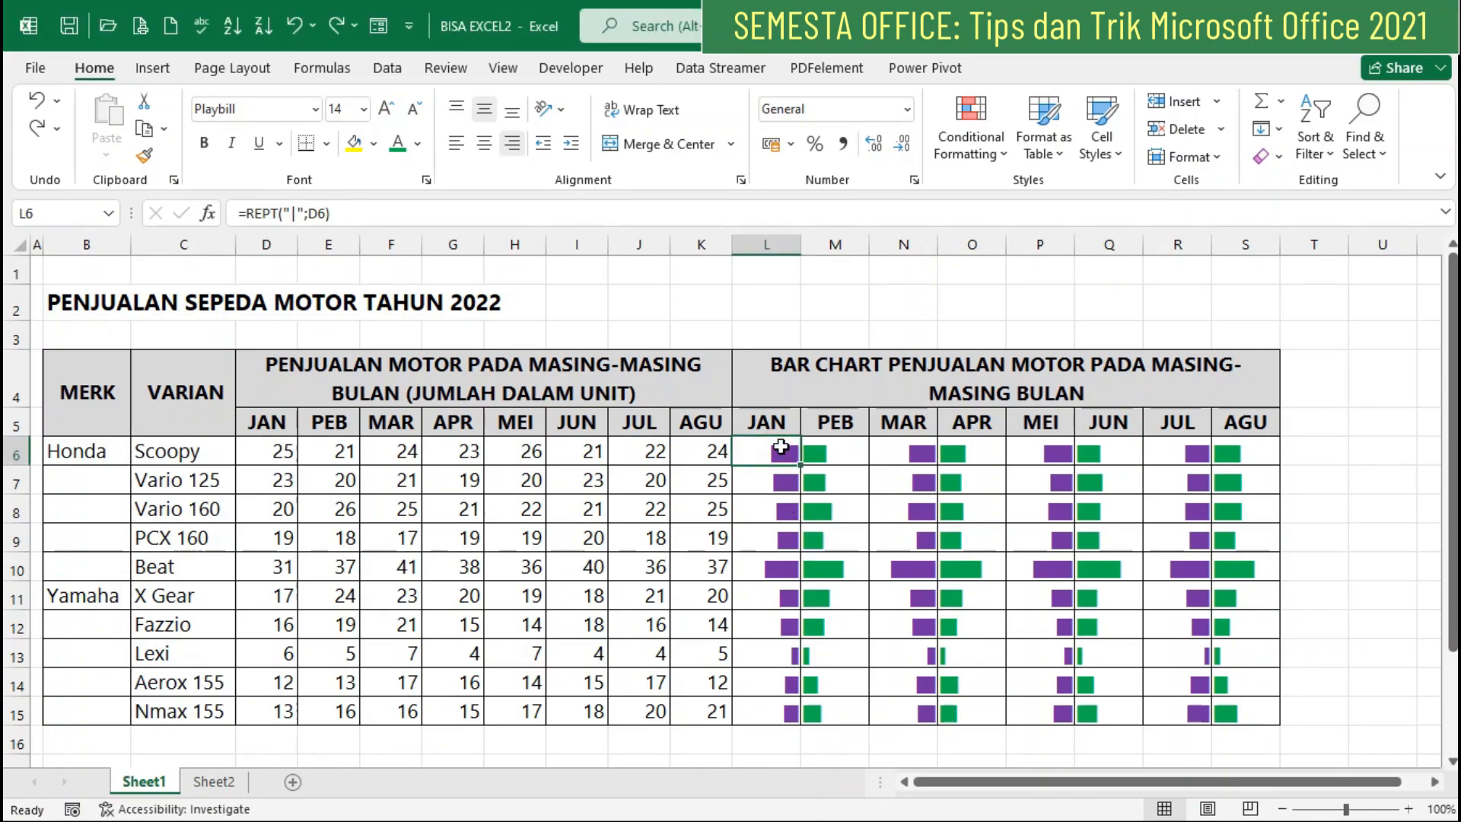
drag(283, 451, 688, 711)
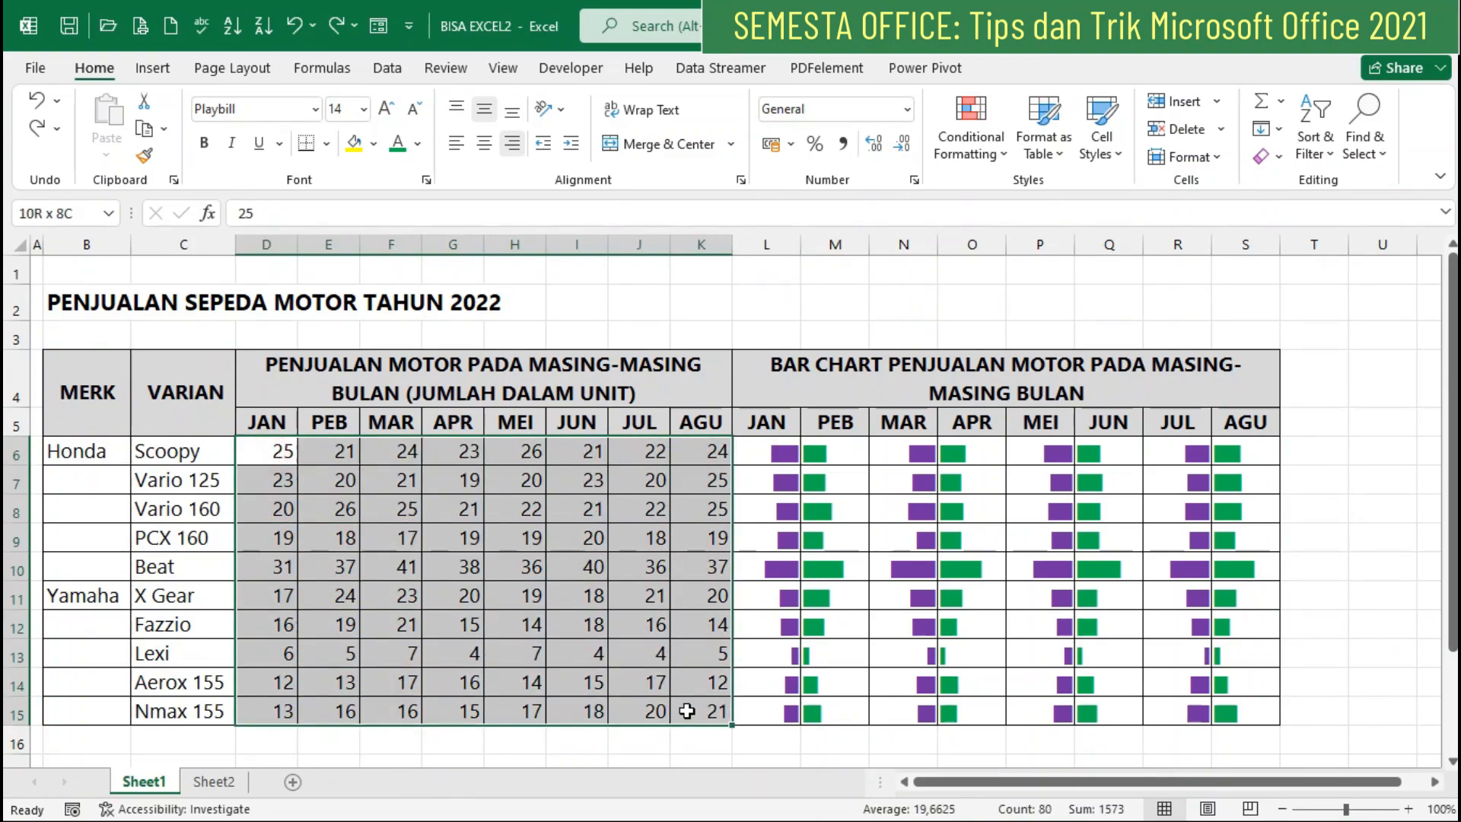
click(985, 156)
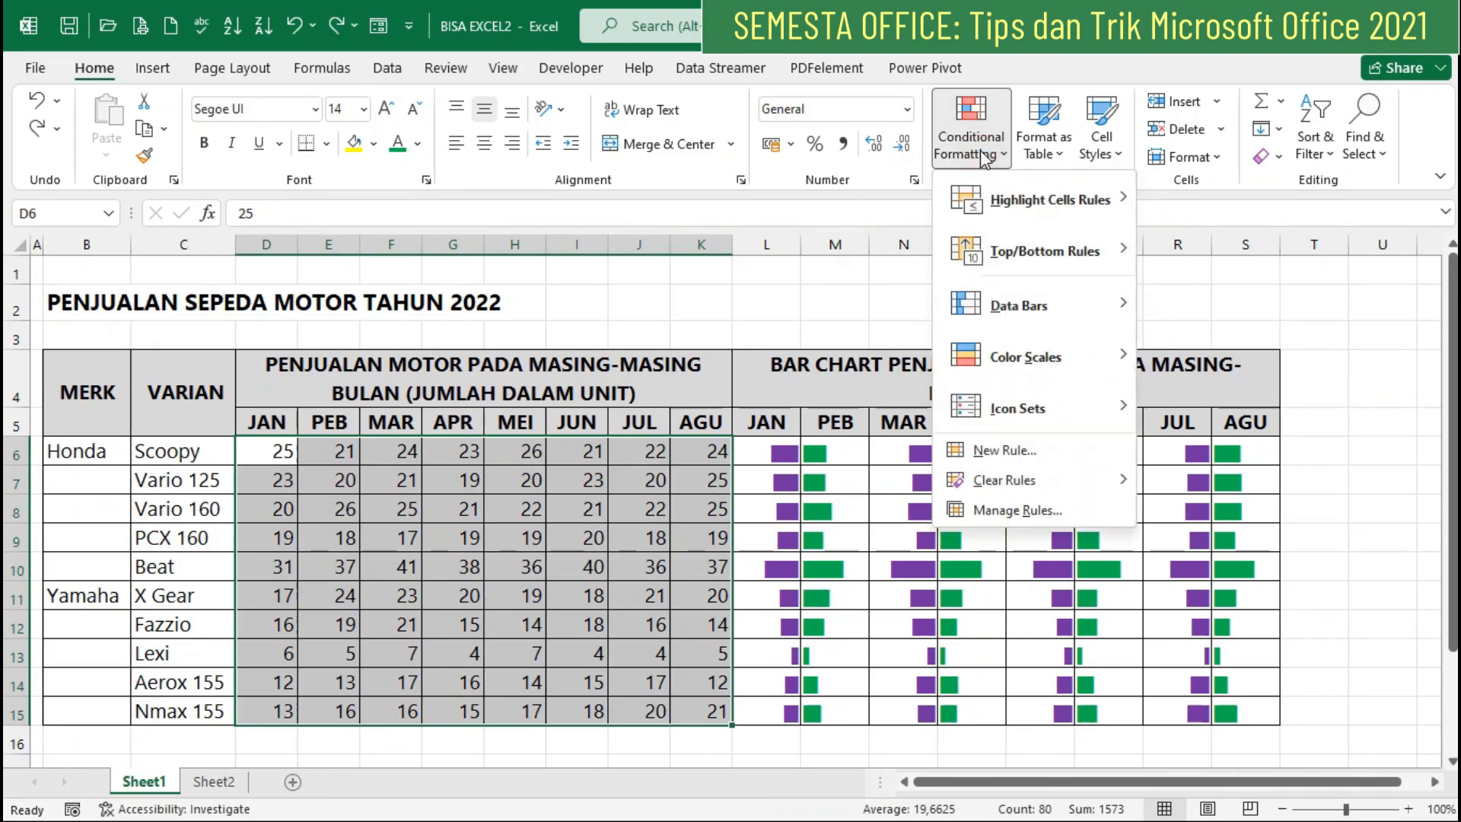
mouse_move(1100, 312)
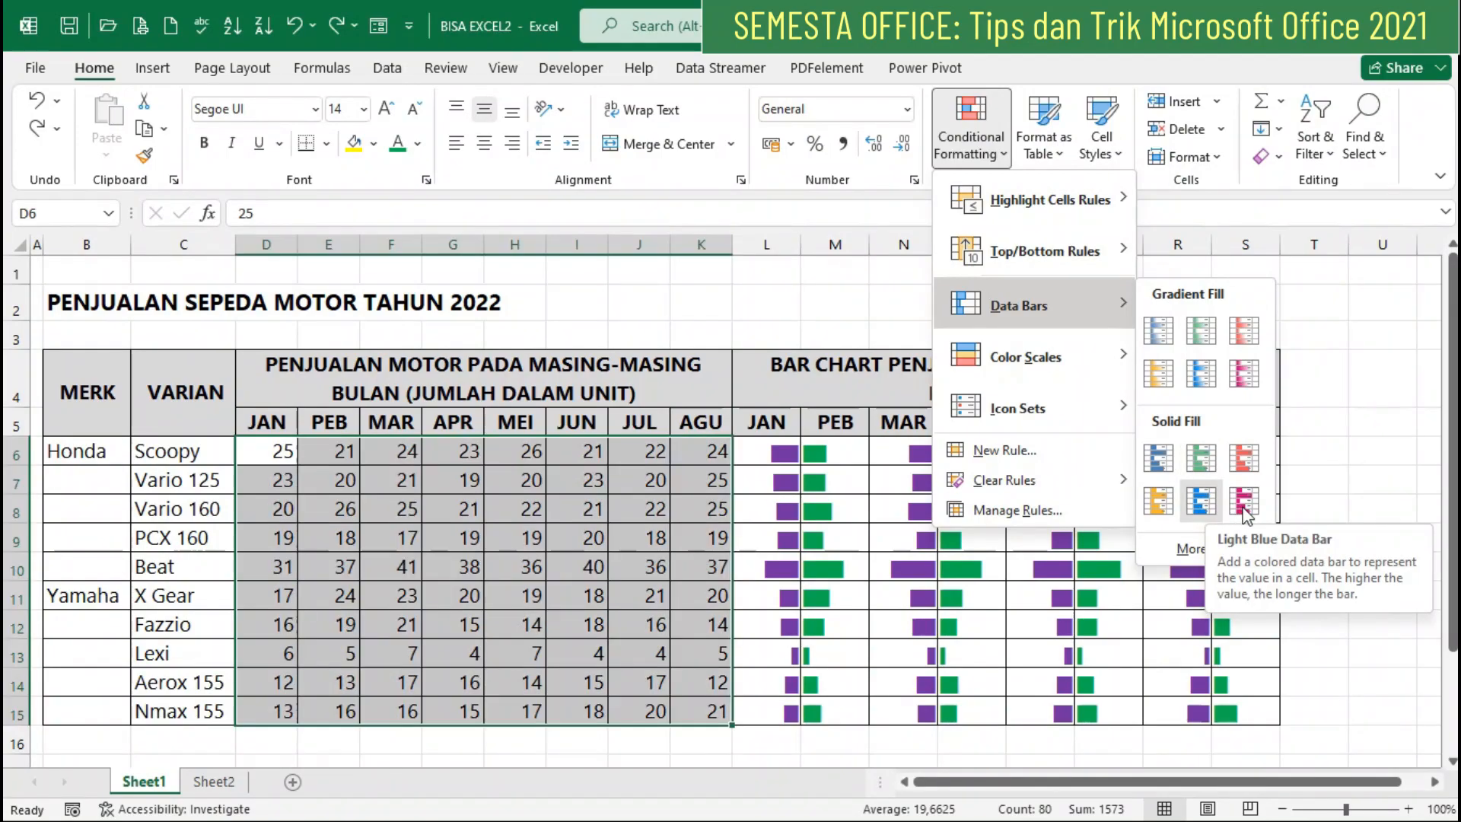
click(1243, 505)
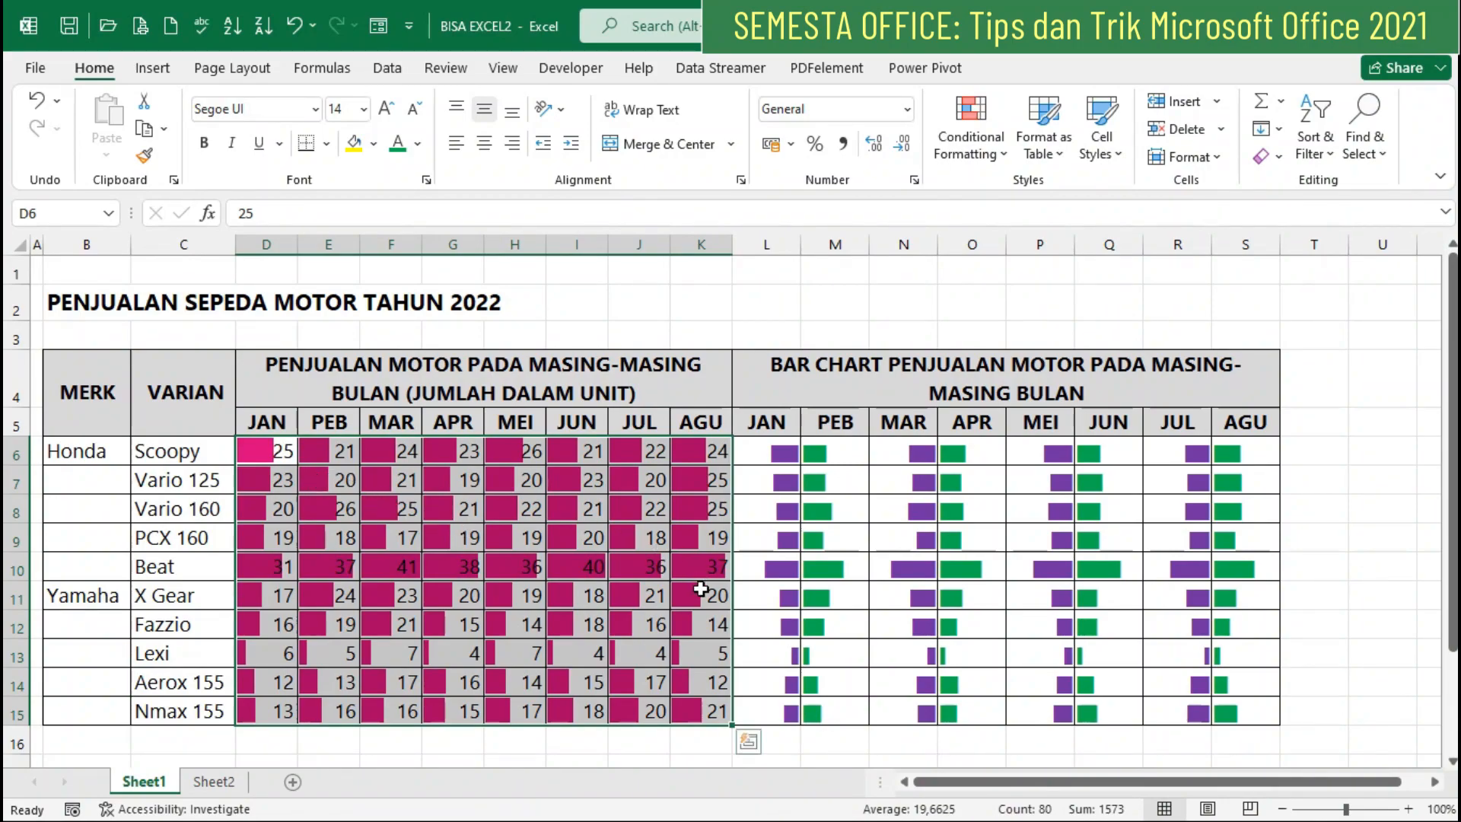
click(771, 516)
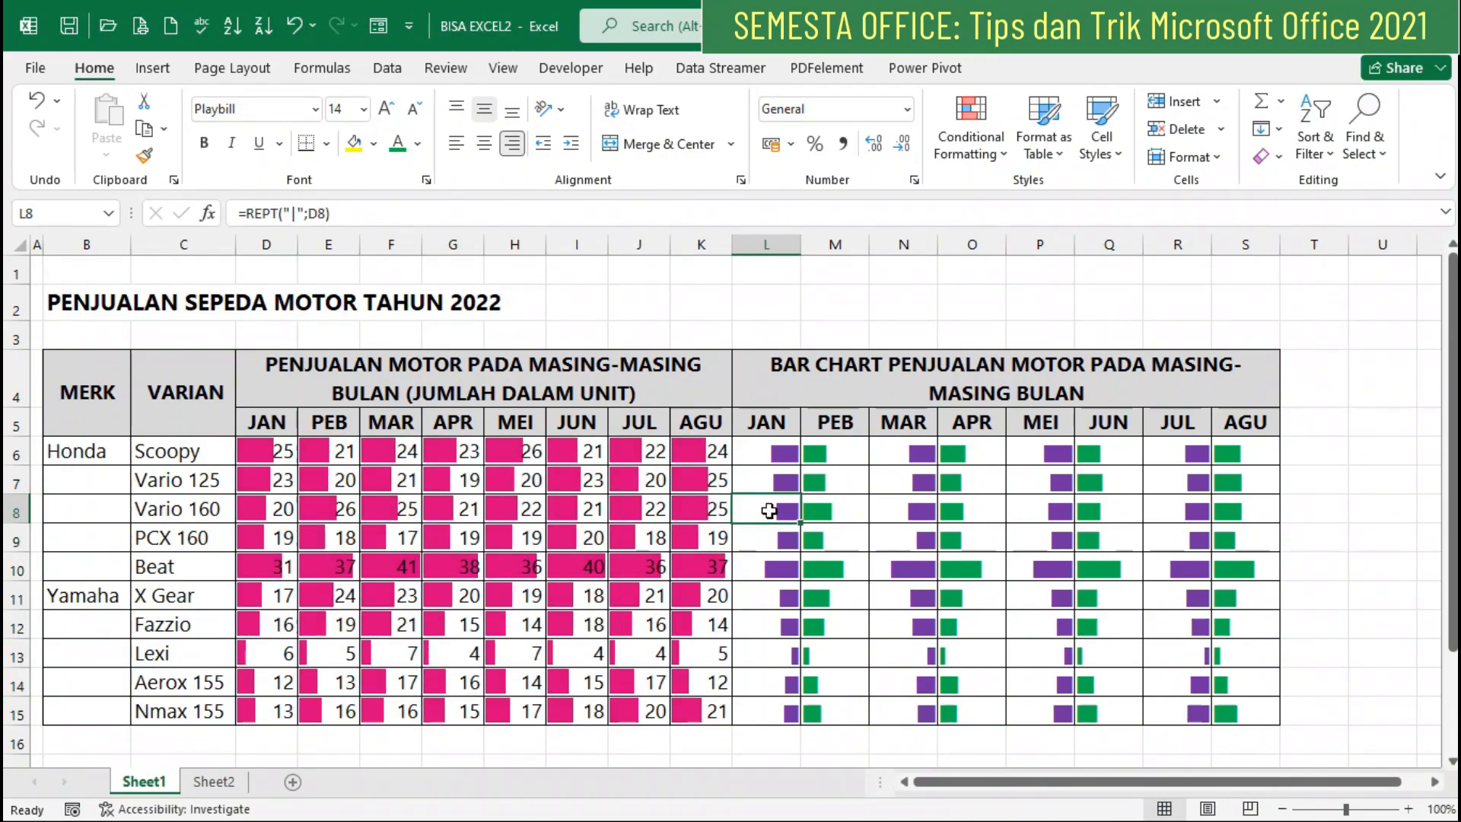
click(270, 452)
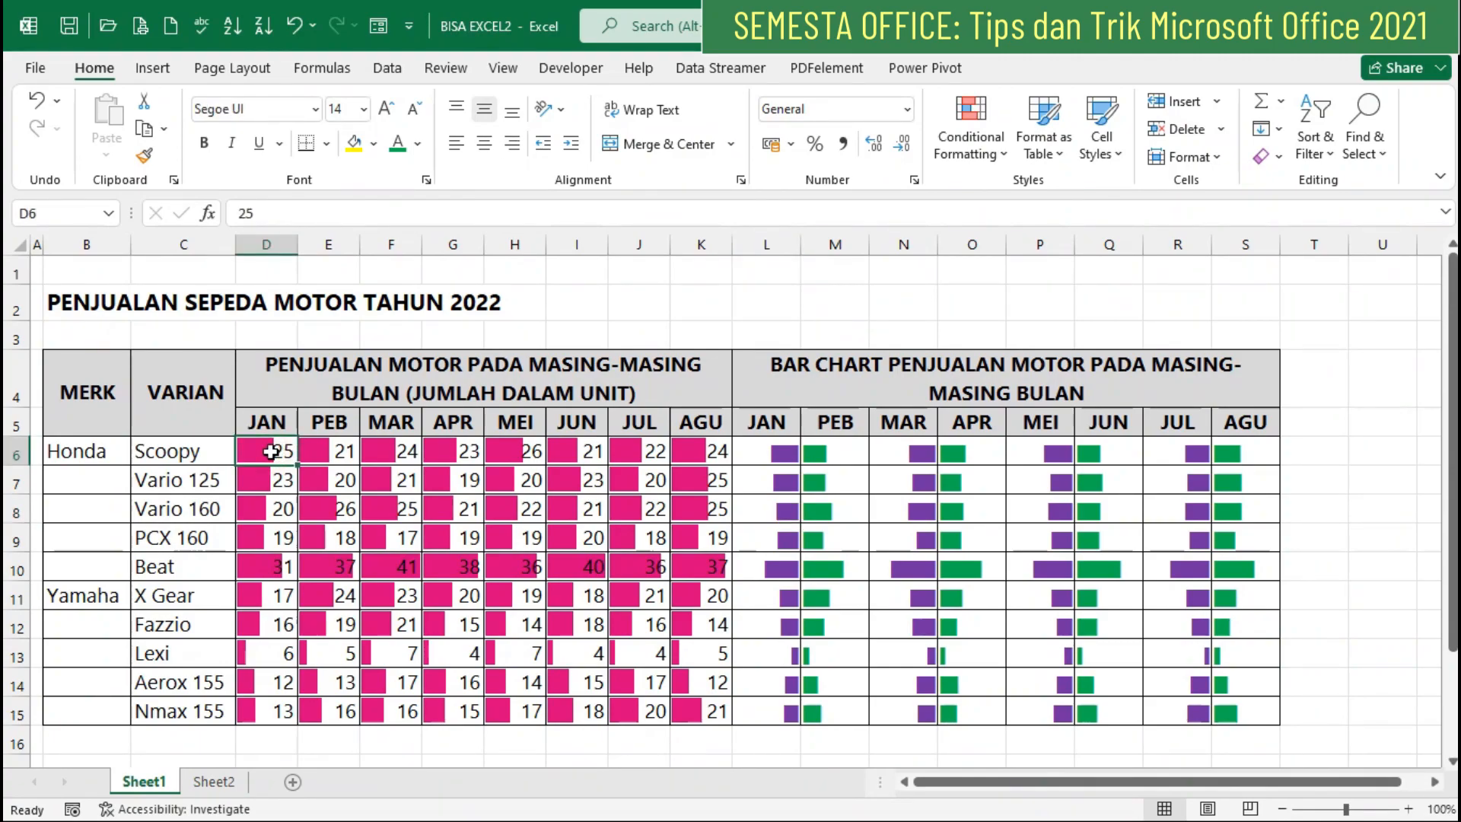
click(329, 452)
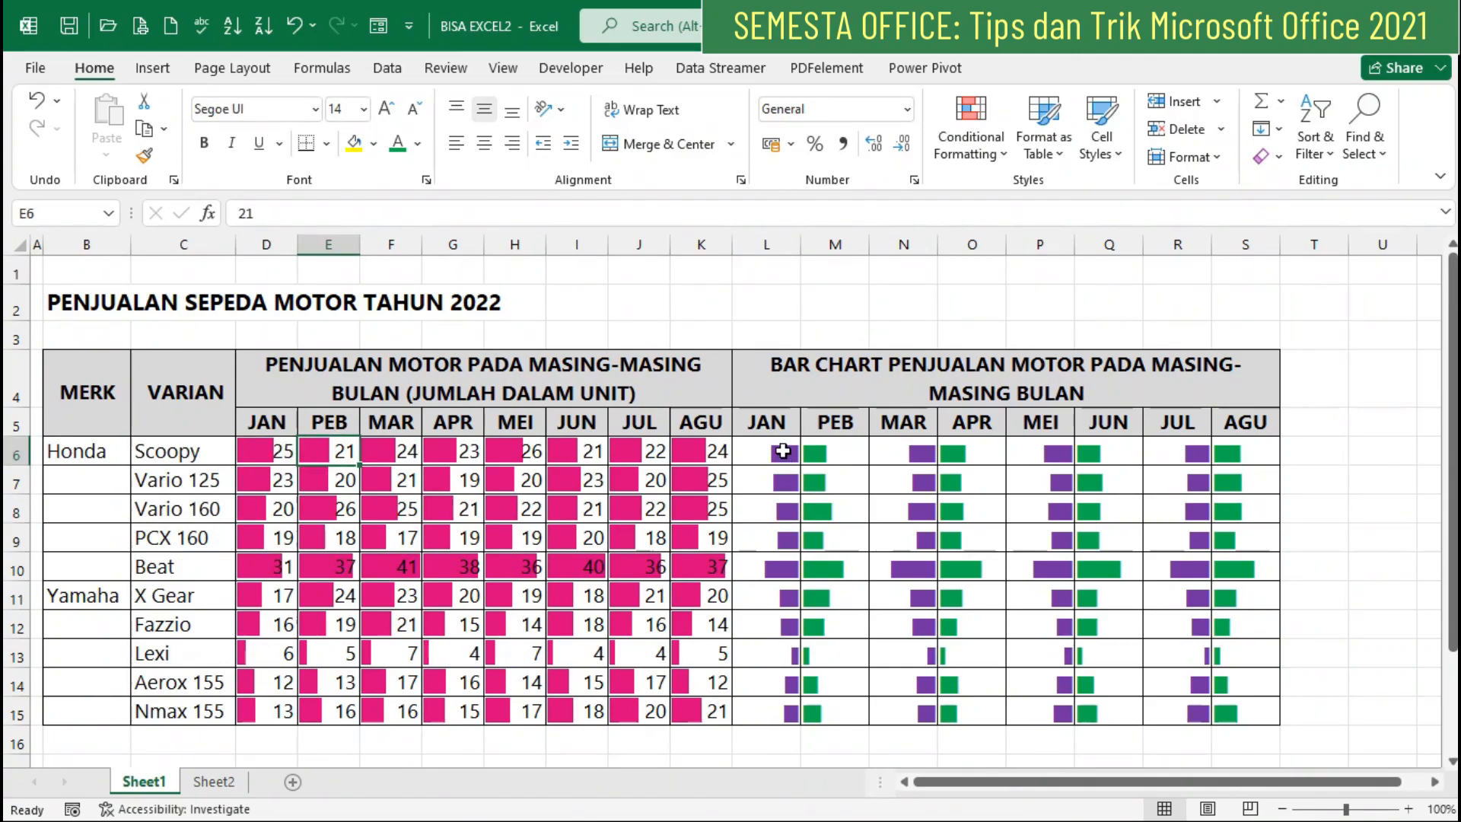
click(784, 452)
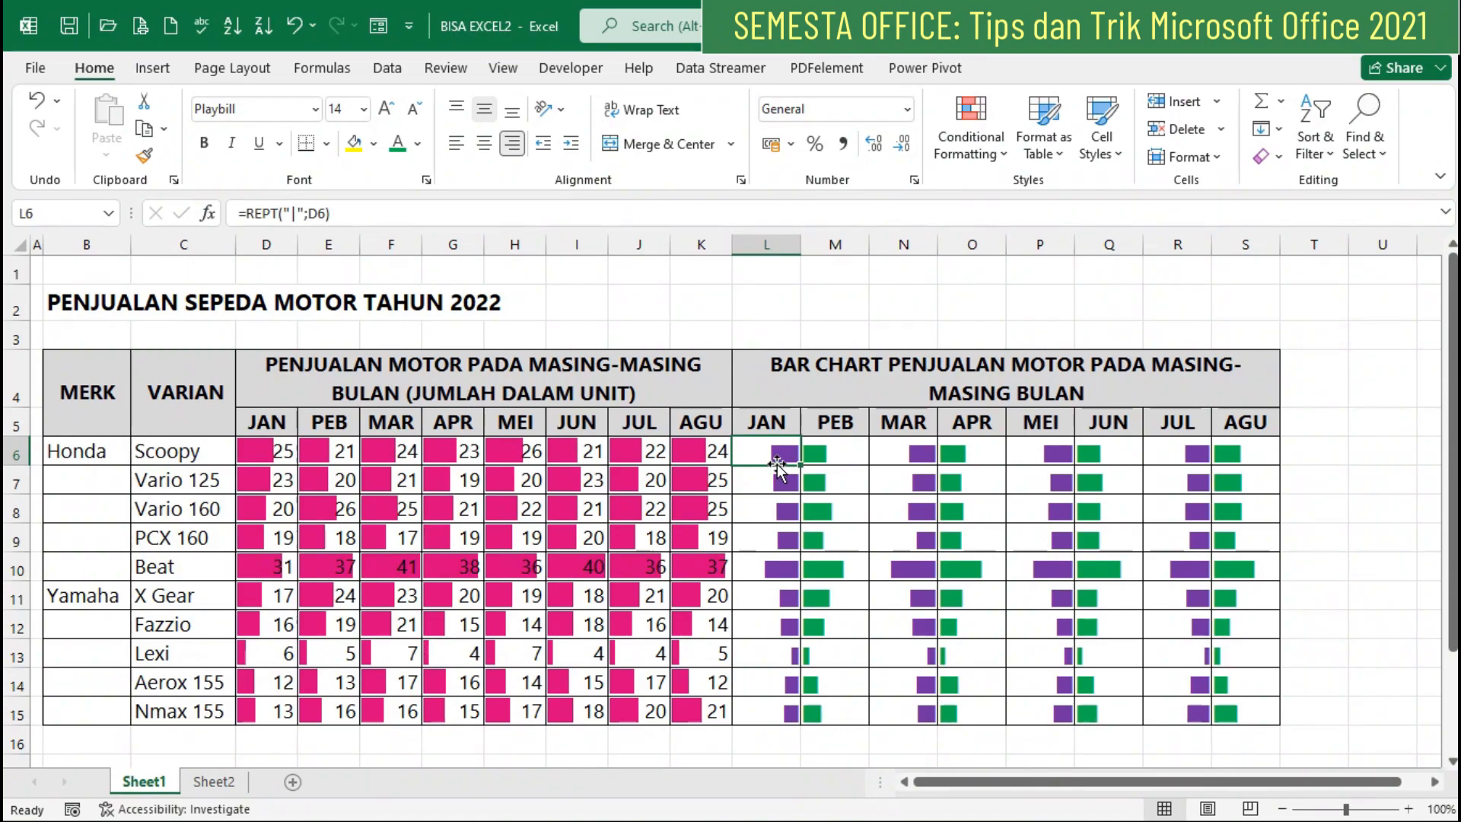
click(294, 450)
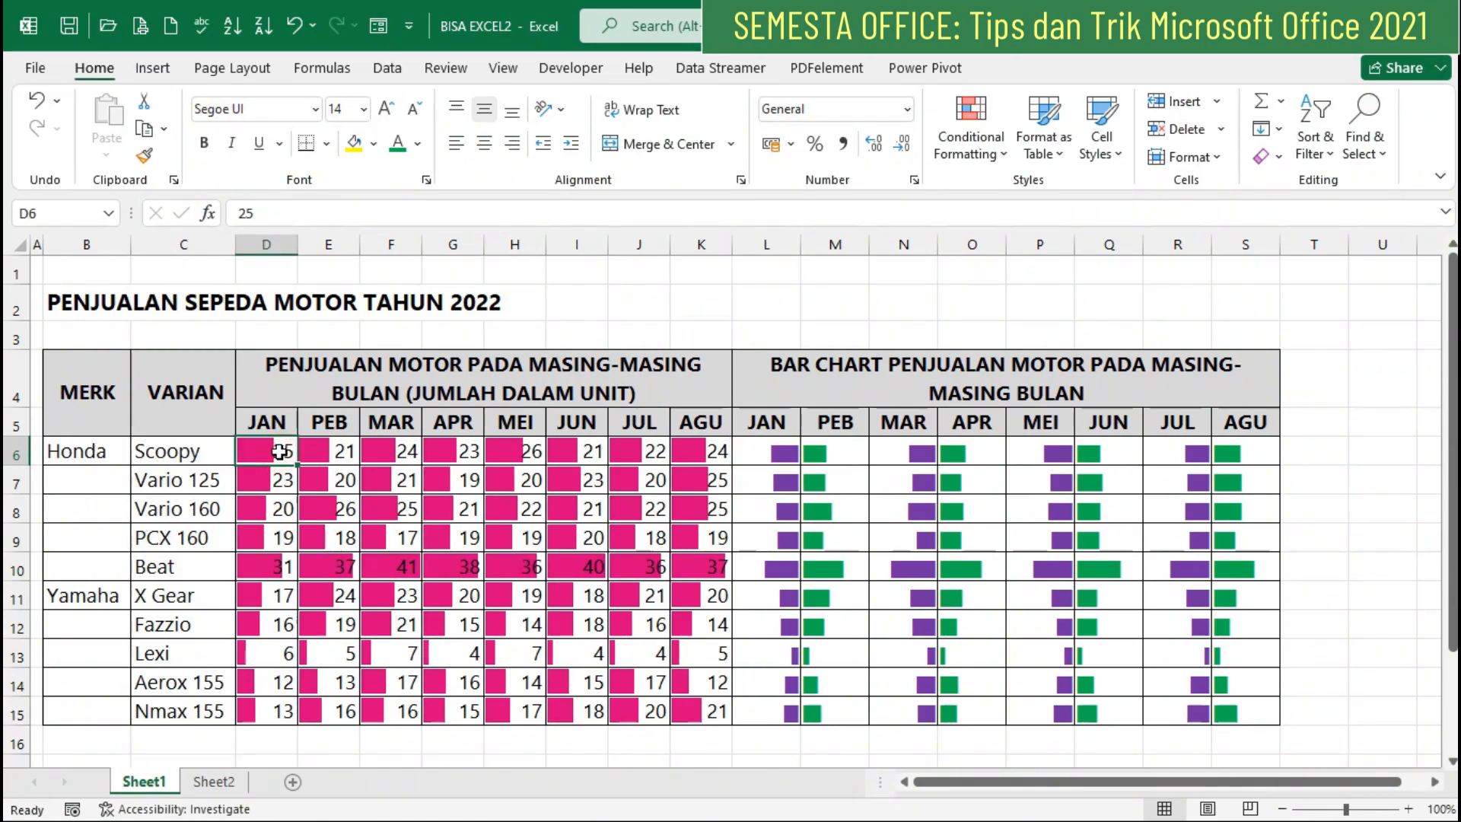